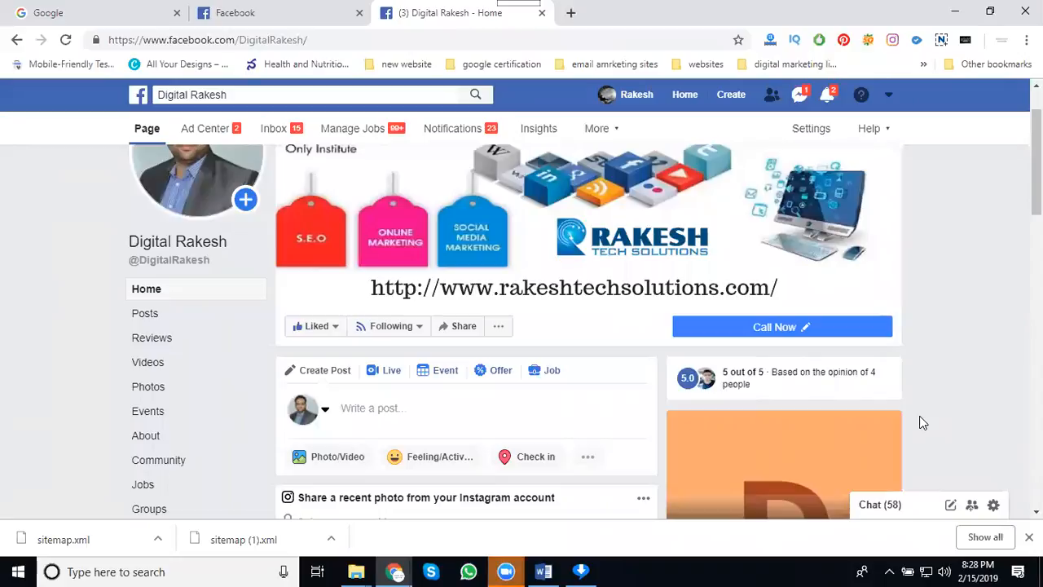
Start a Get Calls post for the page and close the post composer
scroll(898, 388, down, 3)
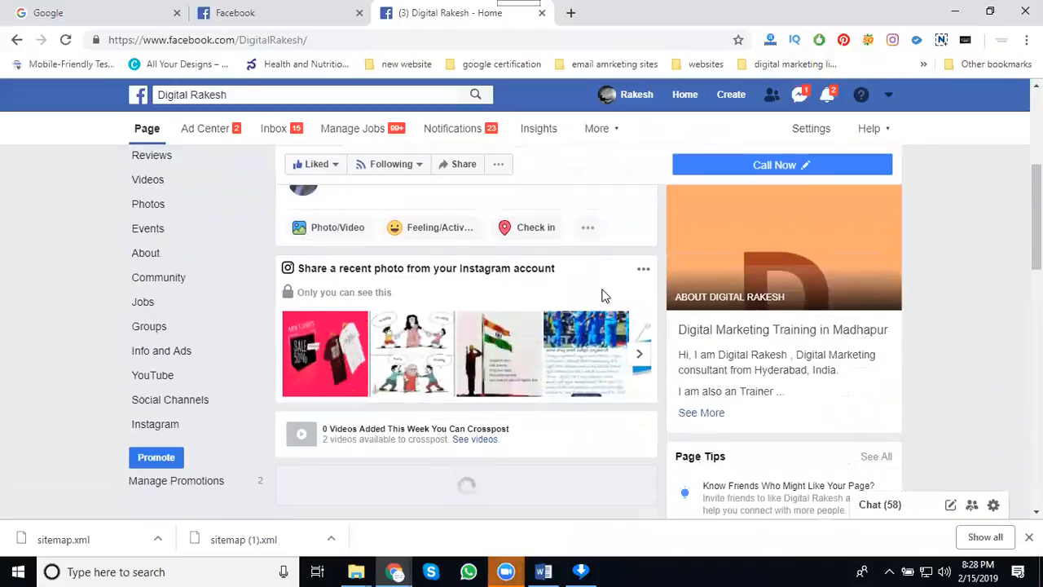
click(588, 229)
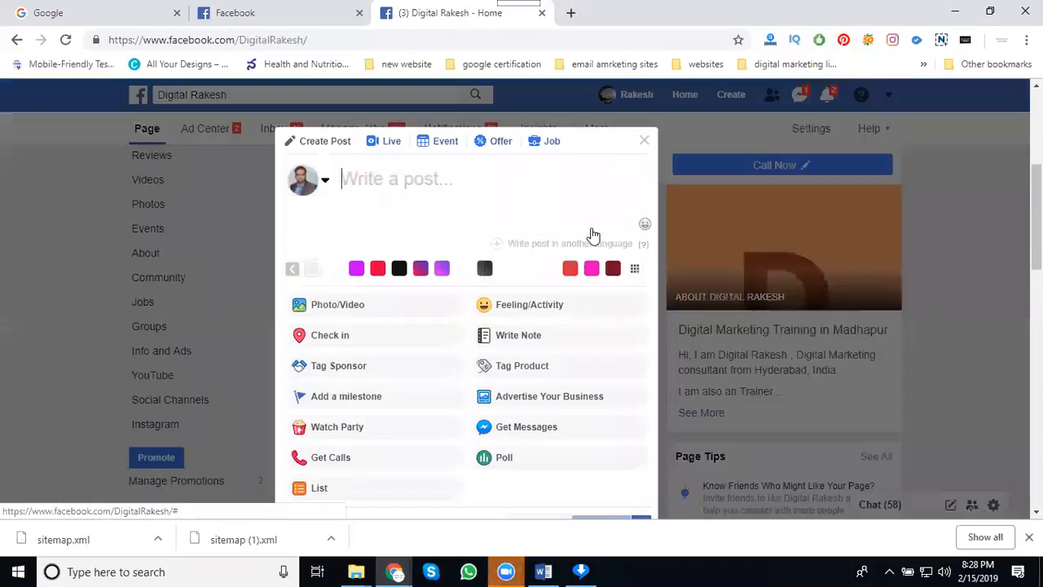
click(330, 457)
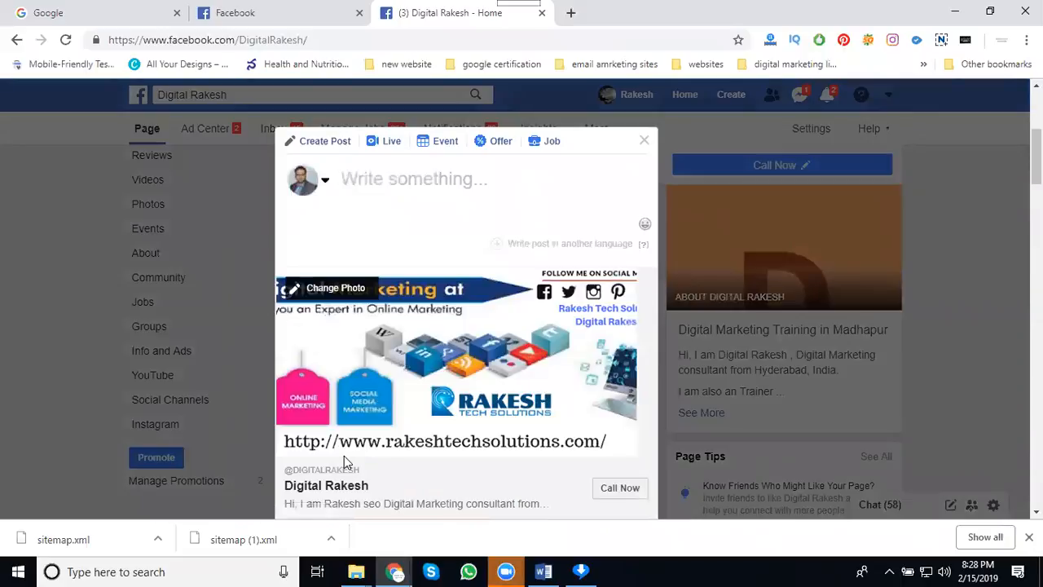
click(643, 145)
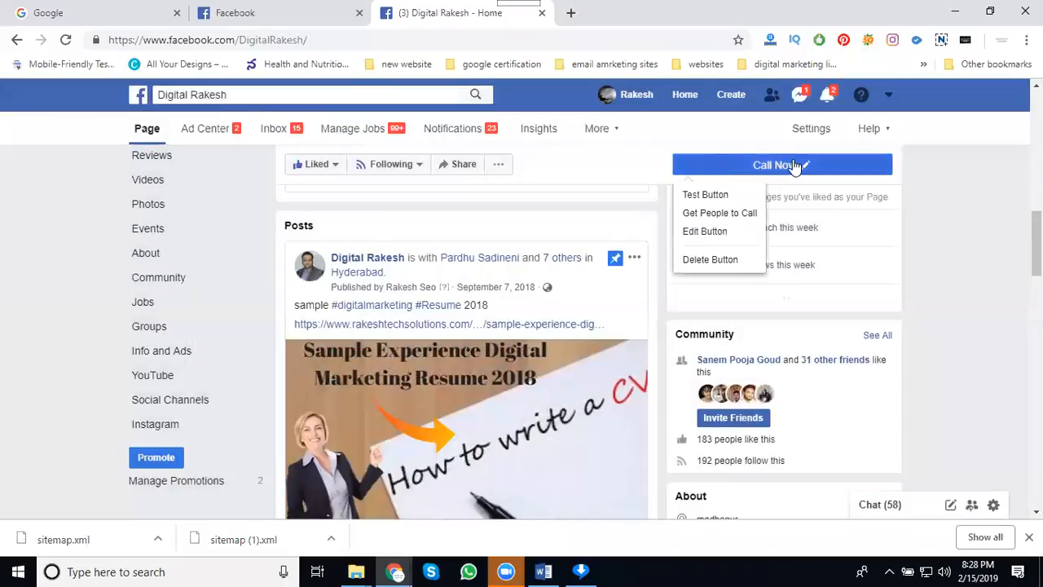
Review the Contact you choices for the page's Call Now button and cancel the button edit
mouse_move(774, 167)
click(717, 233)
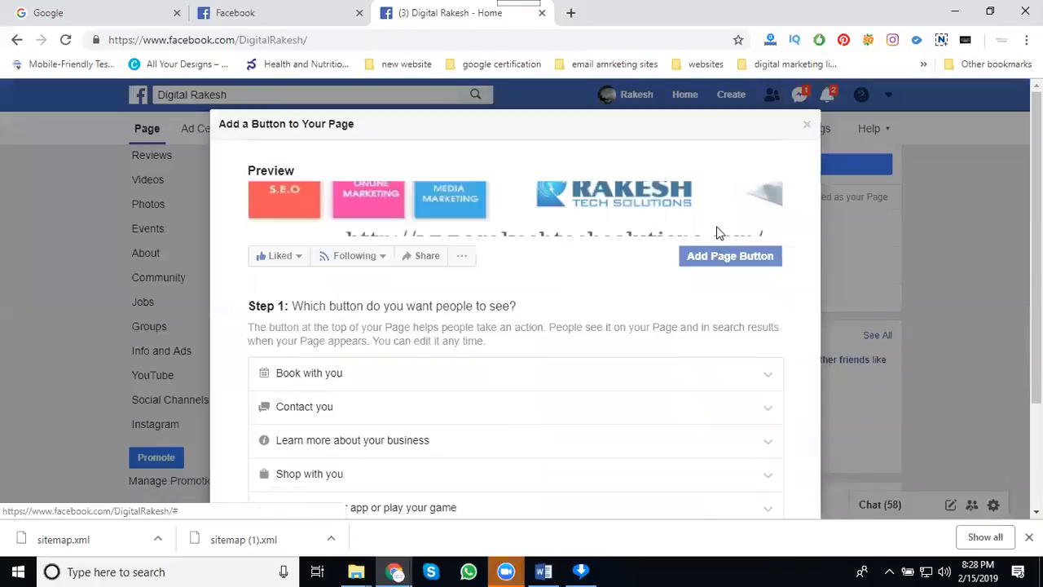
scroll(578, 287, down, 2)
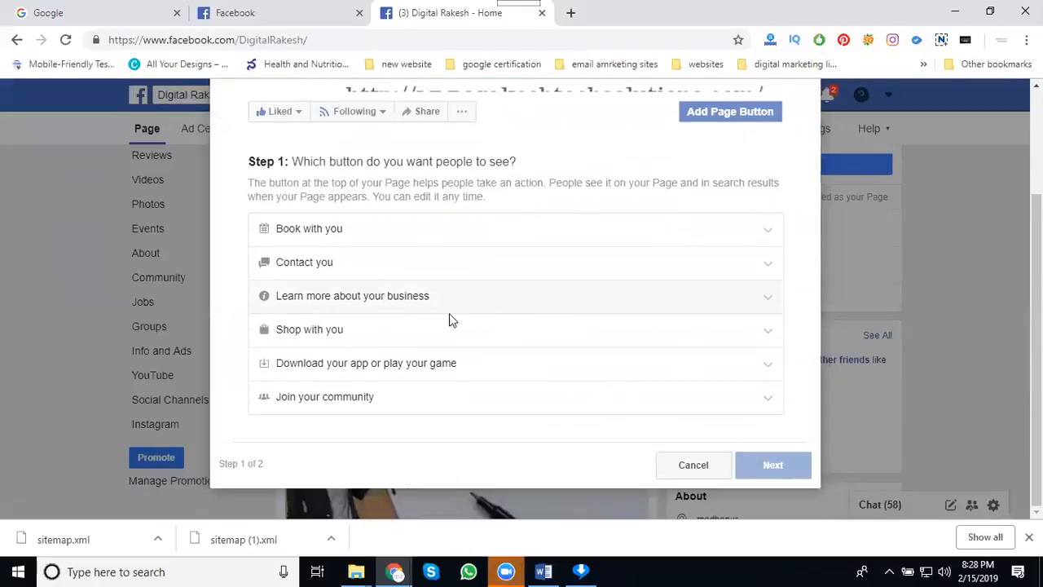
click(339, 263)
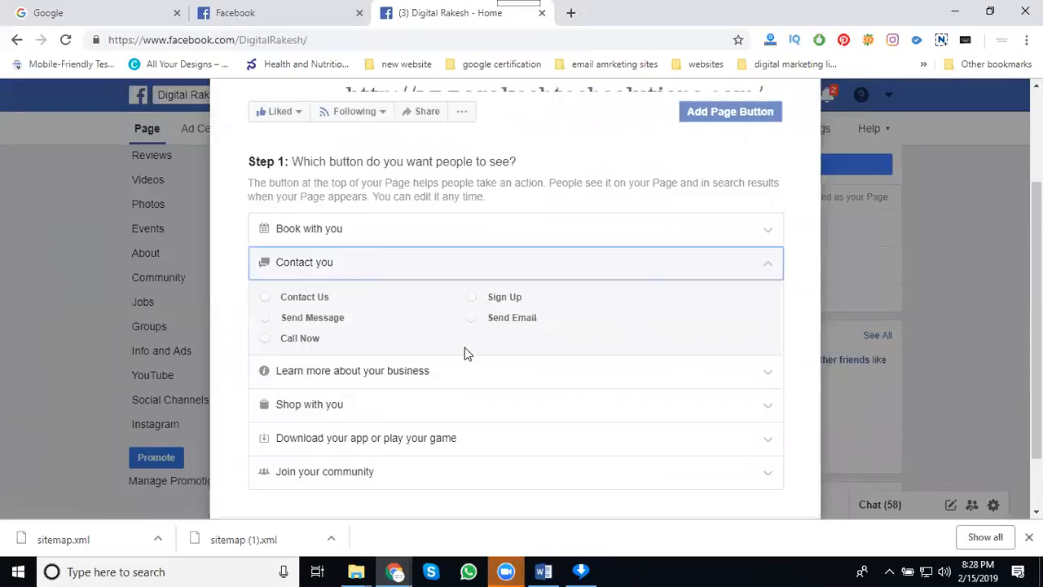
scroll(612, 361, down, 1)
click(668, 465)
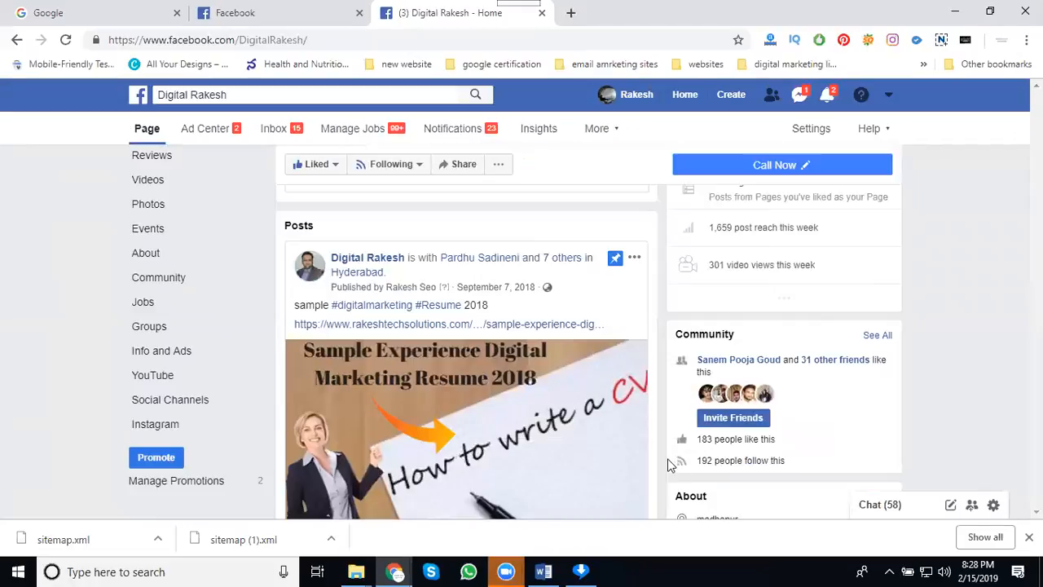
scroll(638, 366, up, 2)
scroll(638, 367, up, 4)
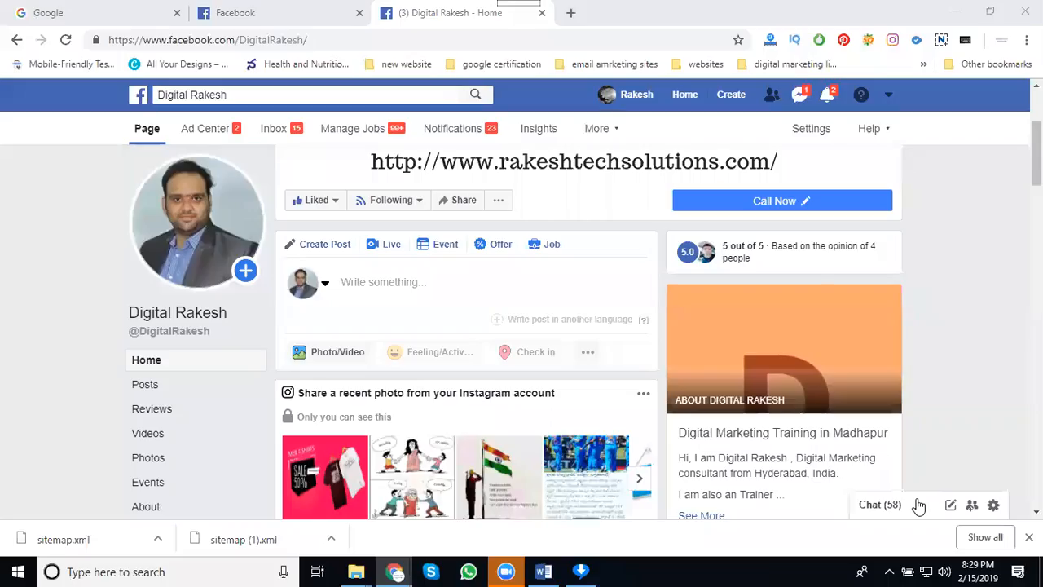
Reopen the Get Calls post and browse for replacement media in Projects > RTS COntent 2019 > rts project 2018 > rts training
click(565, 361)
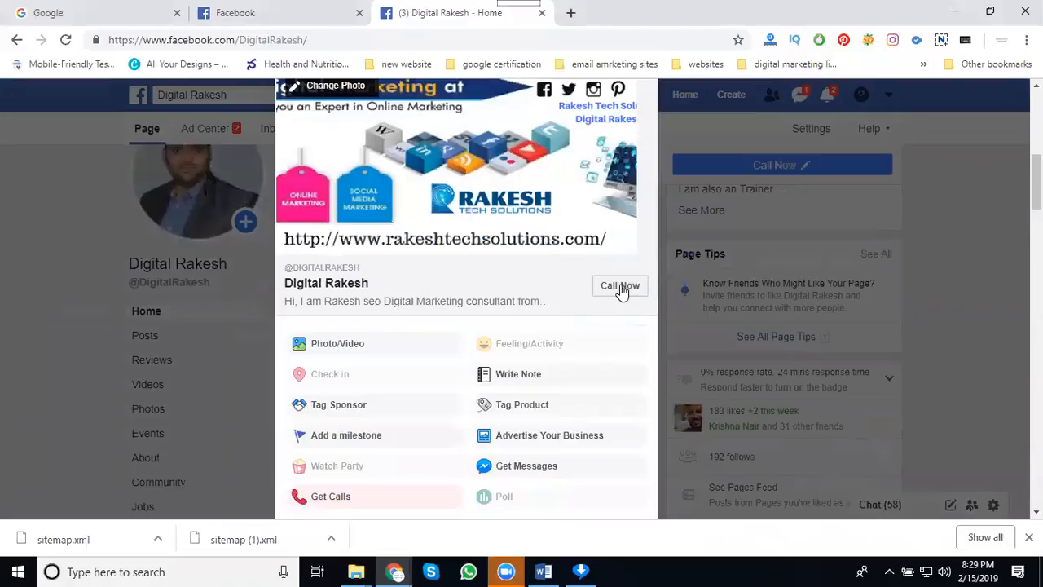
scroll(415, 222, up, 1)
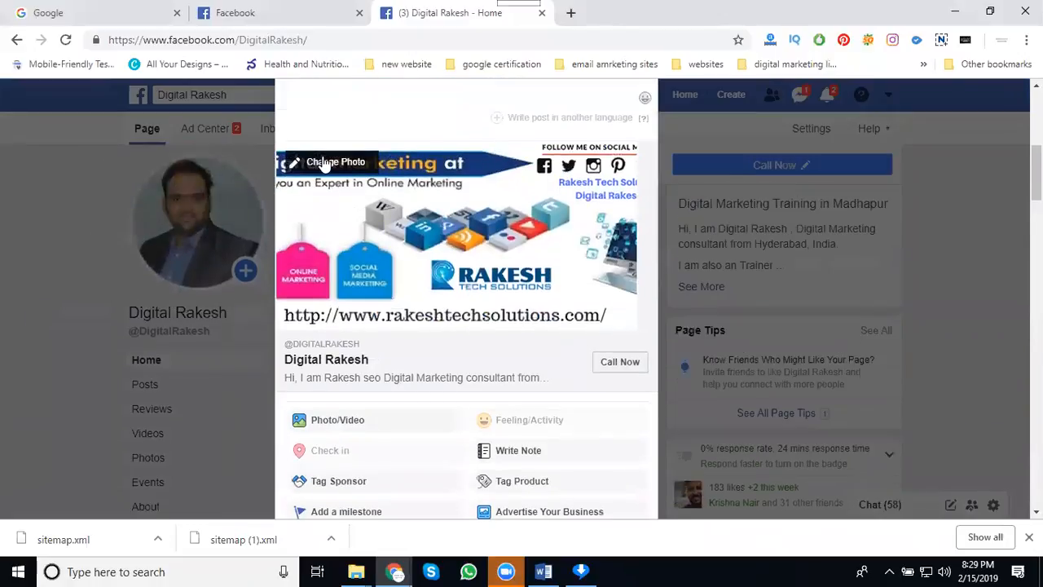
click(323, 162)
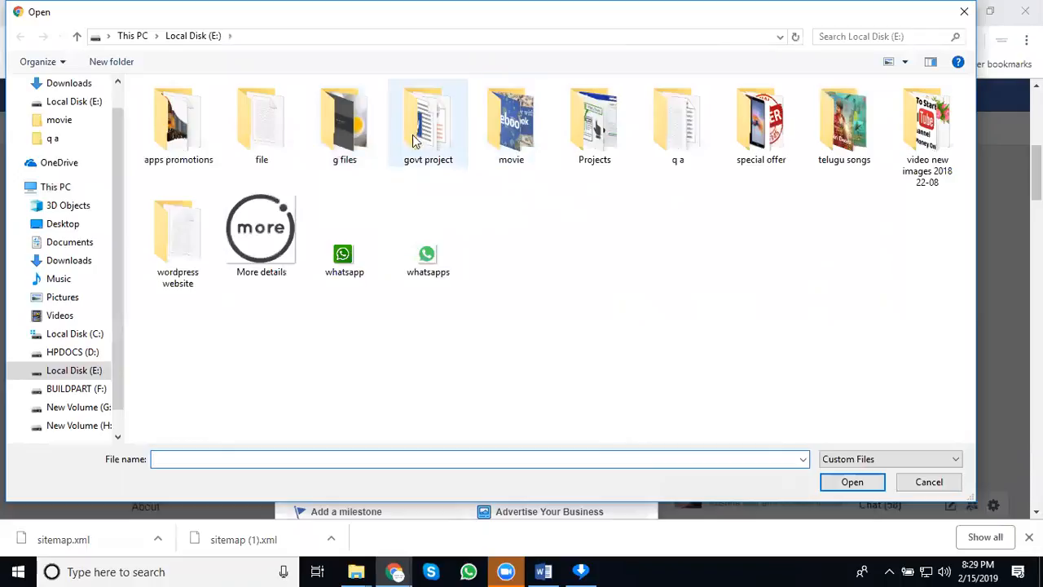
click(594, 142)
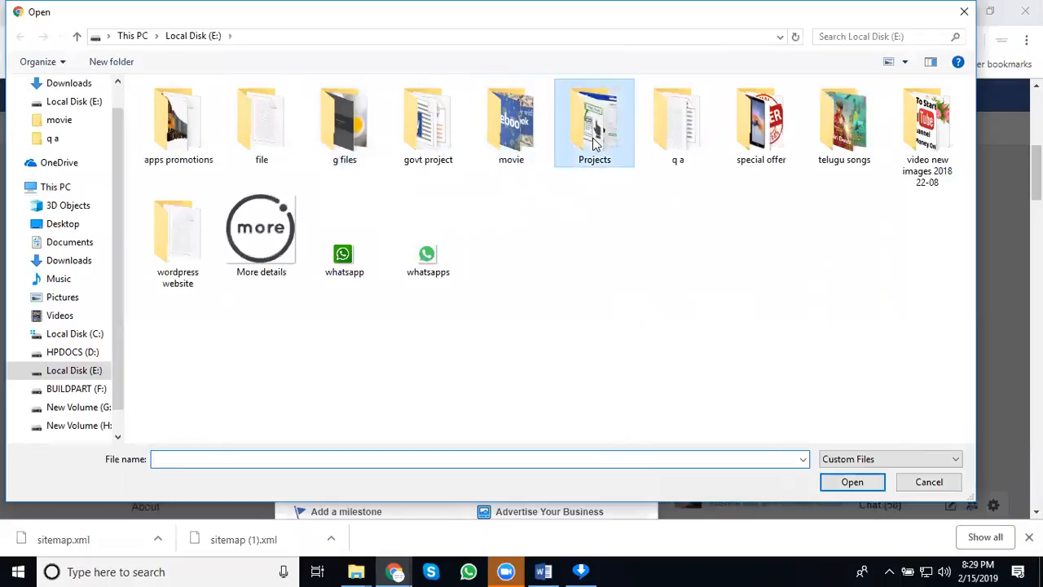
double_click(594, 143)
click(731, 124)
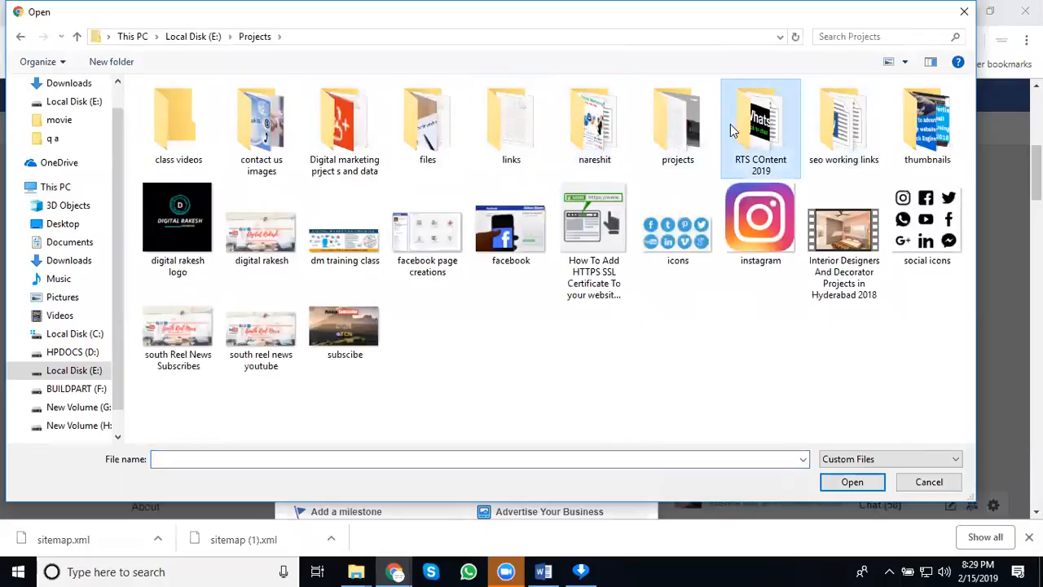
double_click(729, 124)
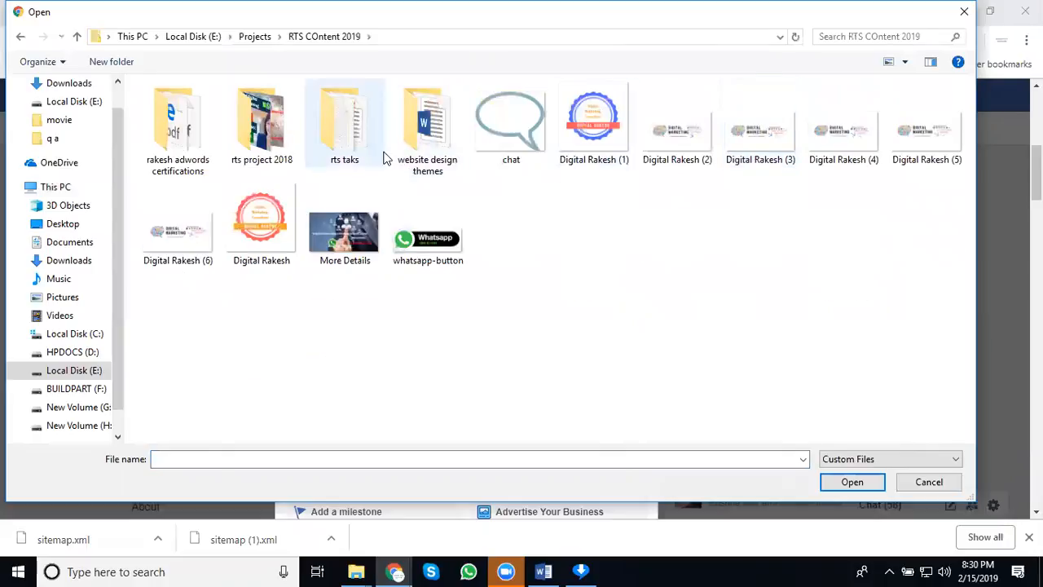
click(291, 134)
double_click(291, 135)
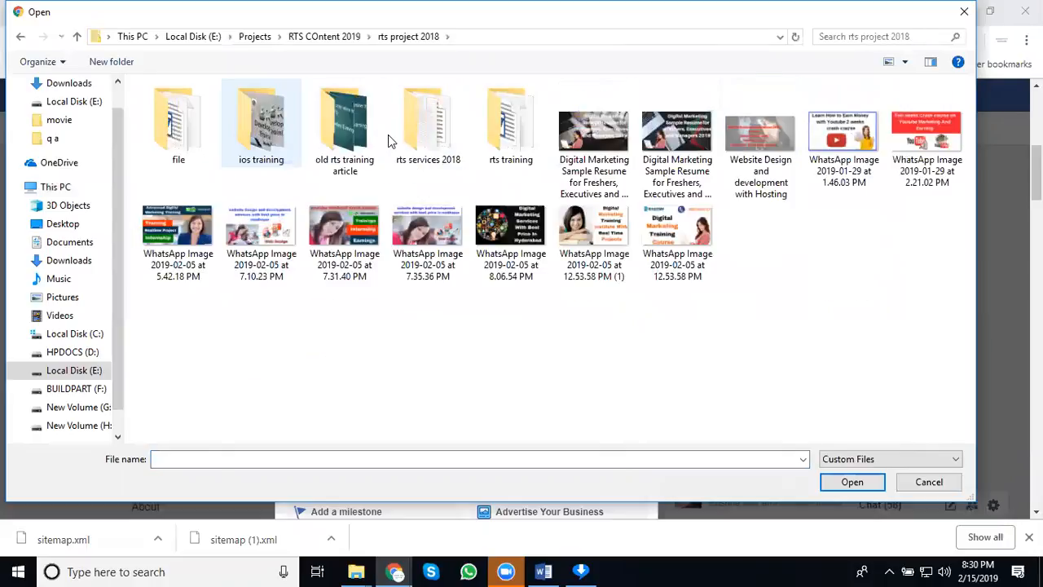
double_click(497, 151)
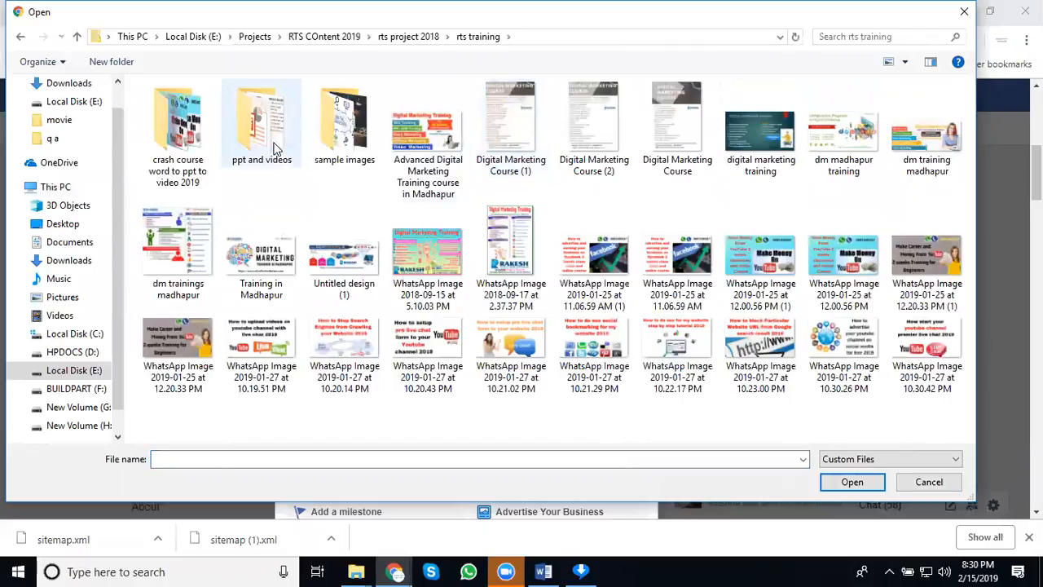
click(269, 145)
double_click(269, 145)
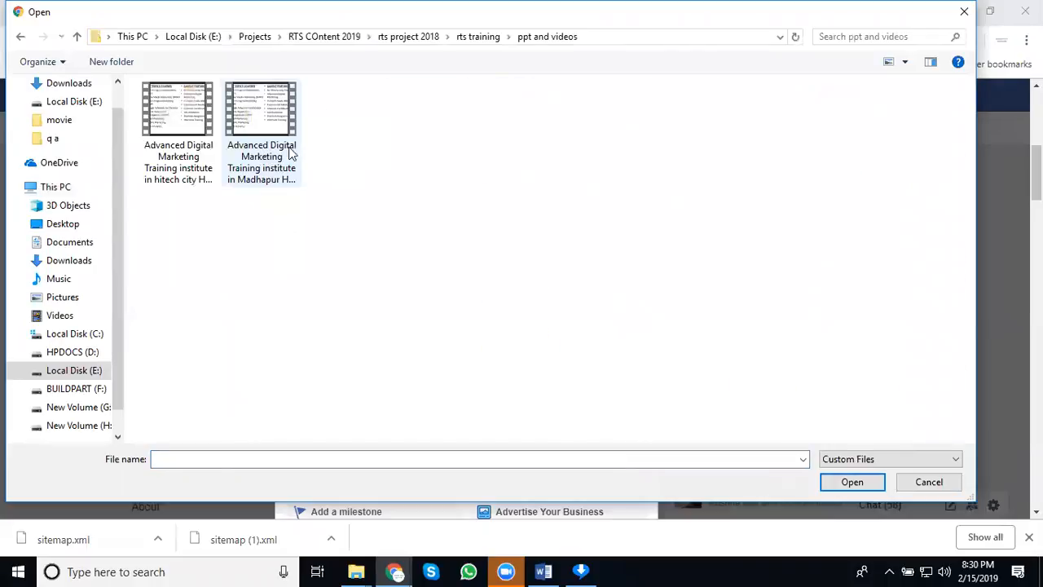
click(475, 36)
In the crash course word to ppt to video 2019 folder, copy the YouTube crash course video's file name and attach that video
double_click(204, 126)
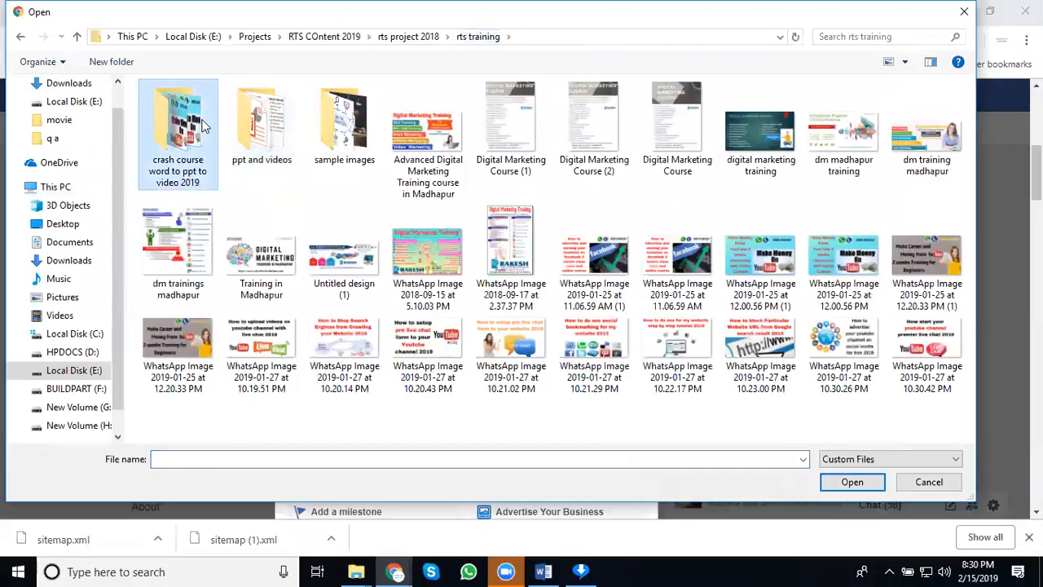
click(183, 190)
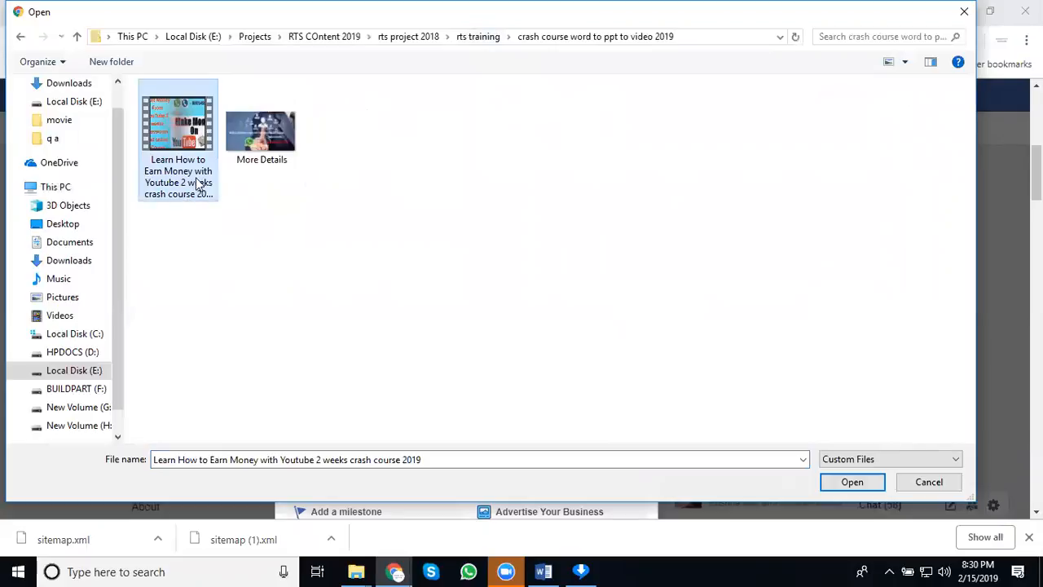
click(193, 178)
key(ctrl+c)
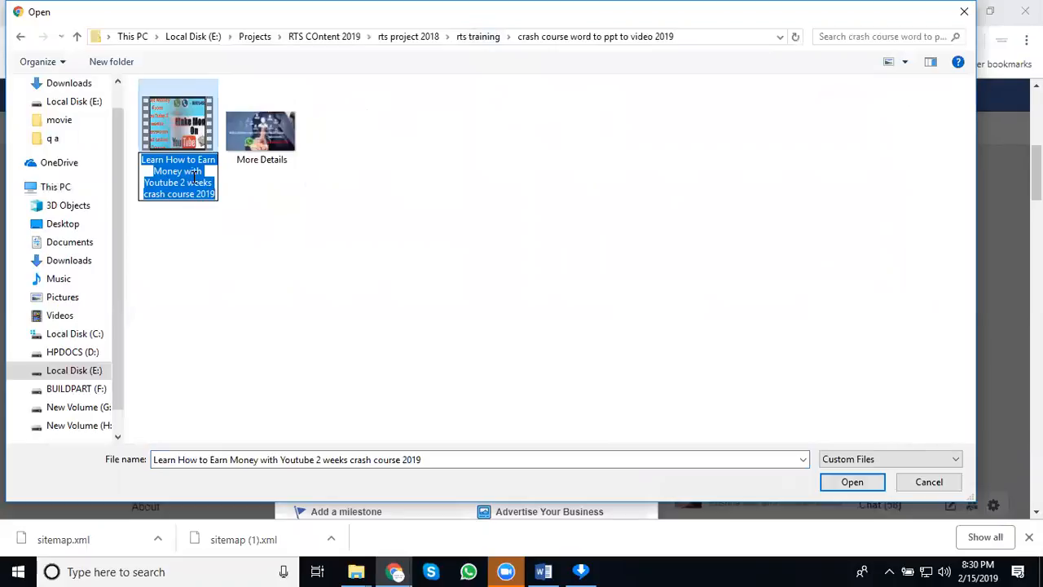
double_click(176, 147)
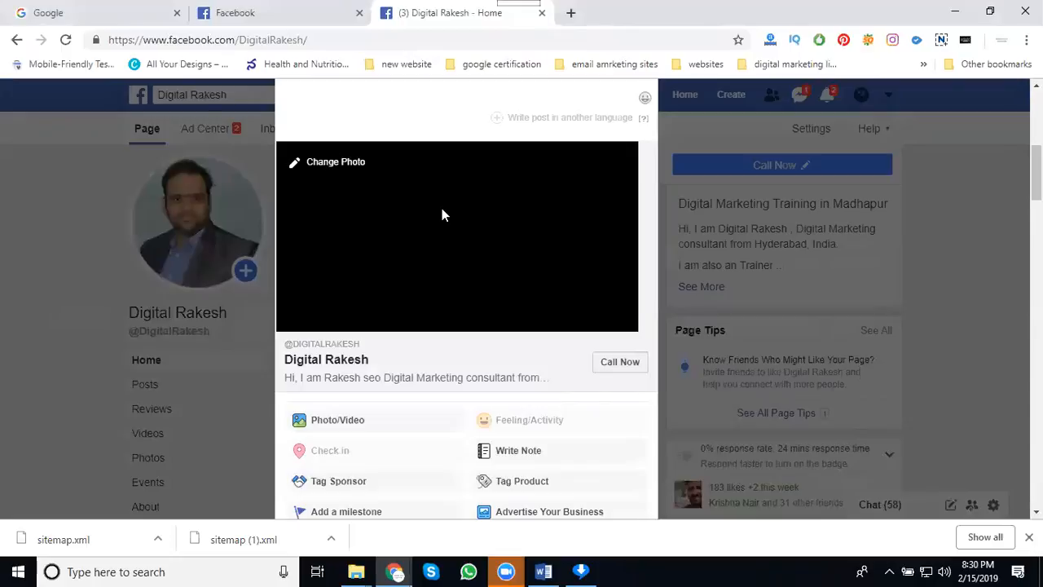
Paste the copied title "Learn How to Earn Money with Youtube 2 weeks crash course 2019" as the post text
scroll(442, 215, up, 2)
click(372, 203)
key(ctrl+v)
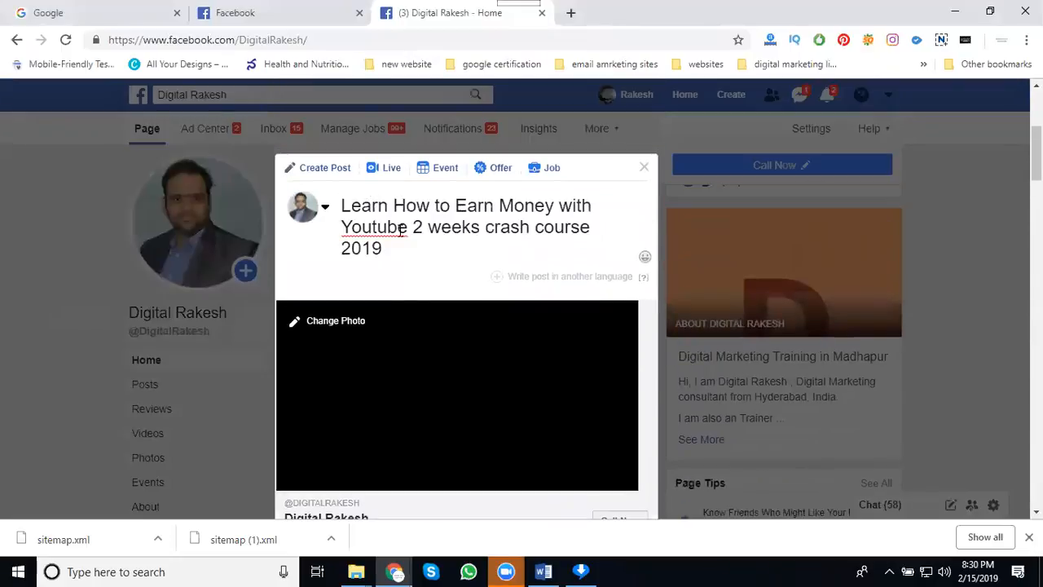
Turn Youtube and Earn into hashtags in the post text and append "by #digitalrakesh"
click(342, 226)
text(#)
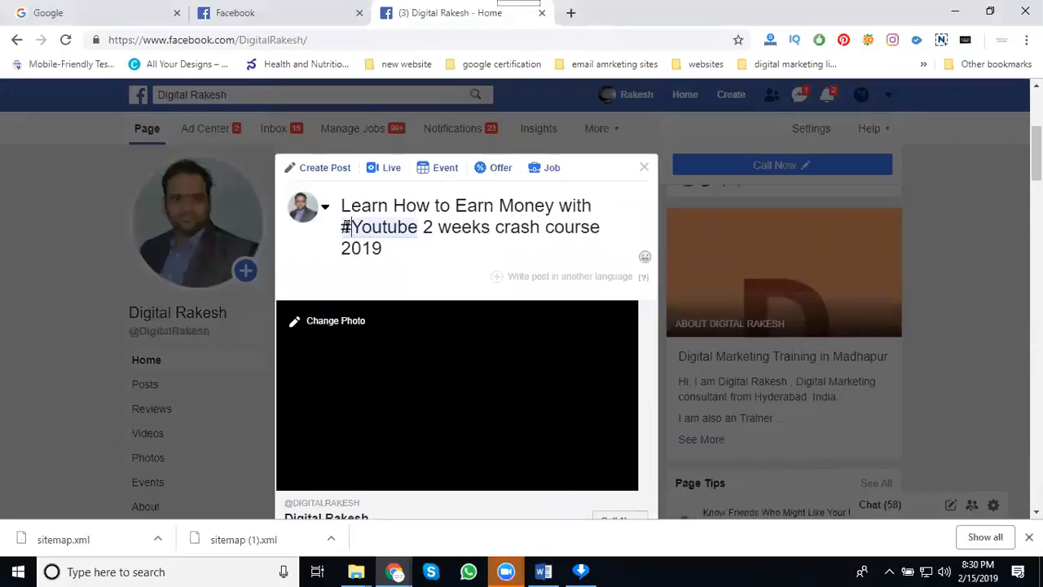
click(458, 205)
text(#)
click(407, 246)
text(by)
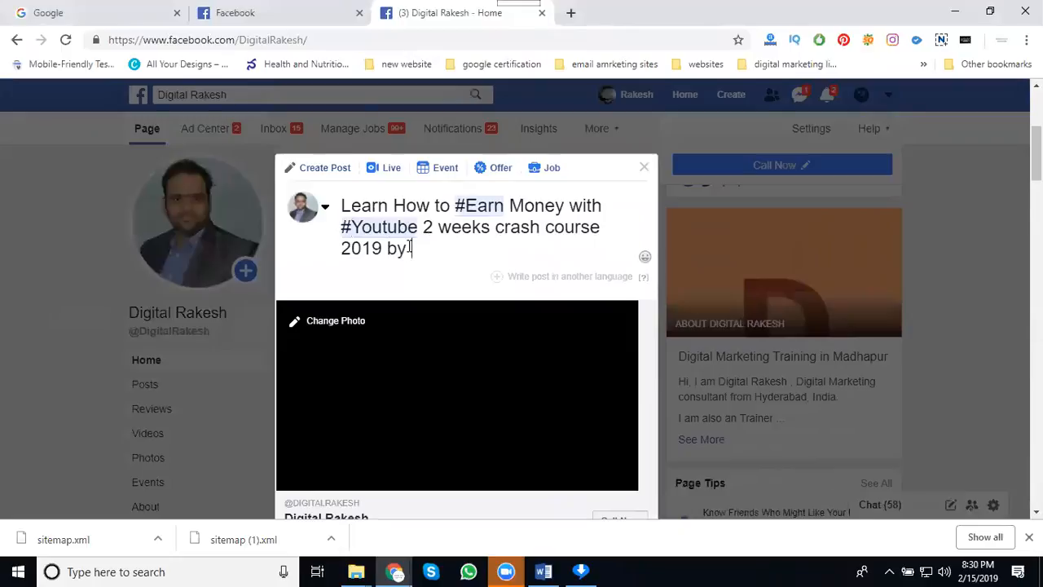
text( #digita)
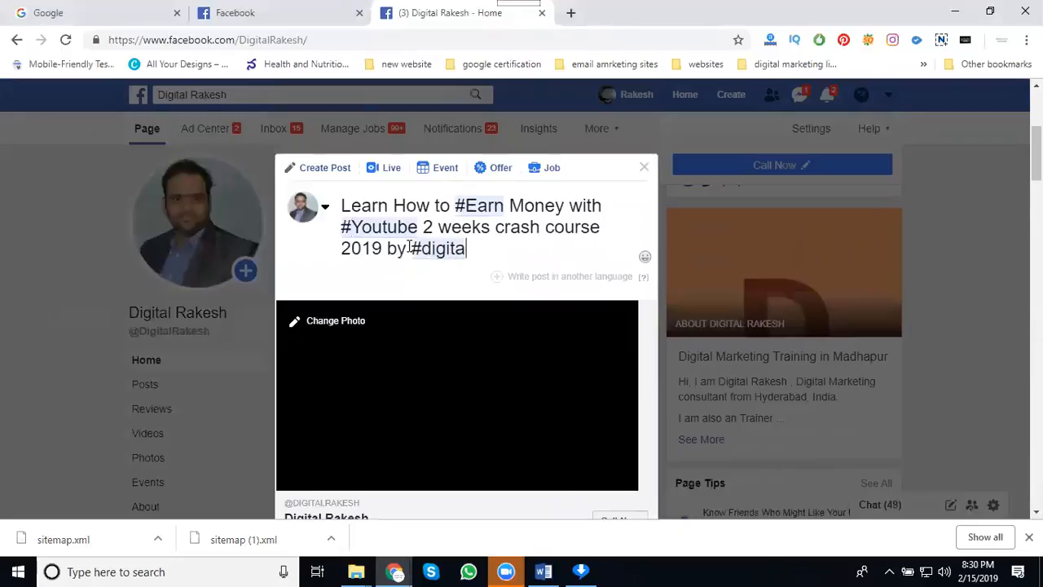
text(lrakesh)
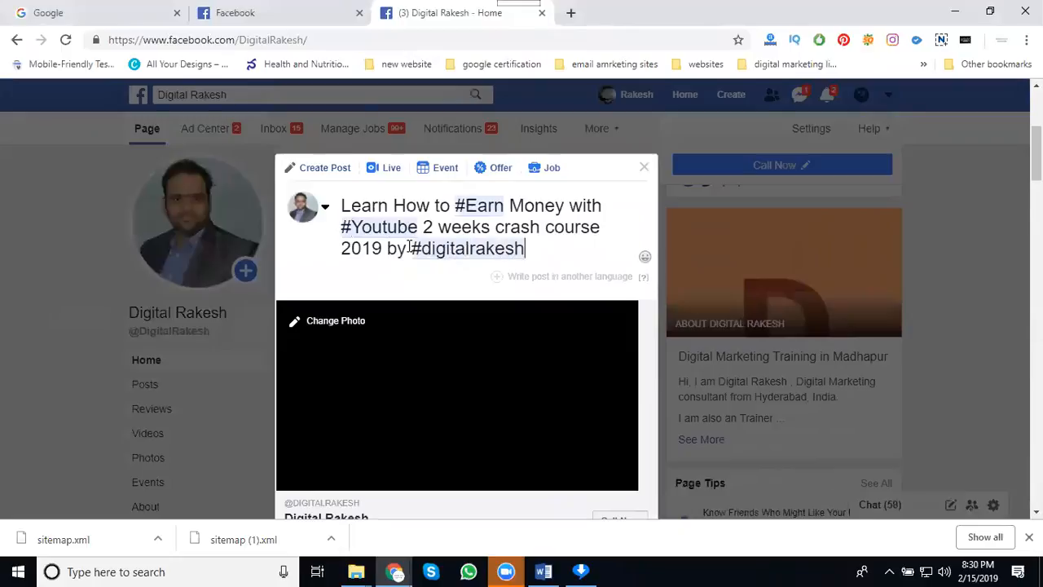
scroll(412, 247, down, 2)
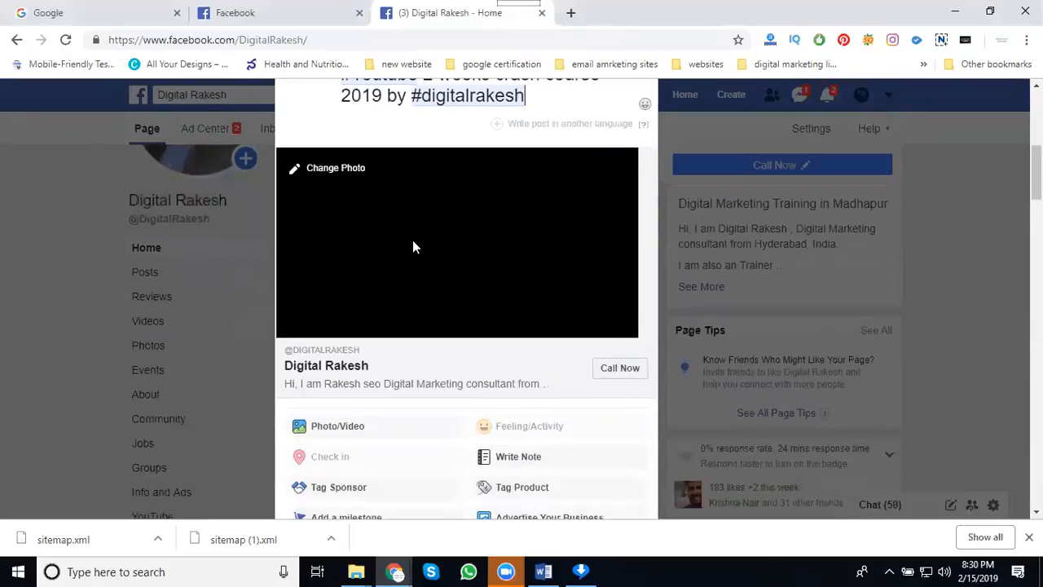
scroll(413, 247, down, 3)
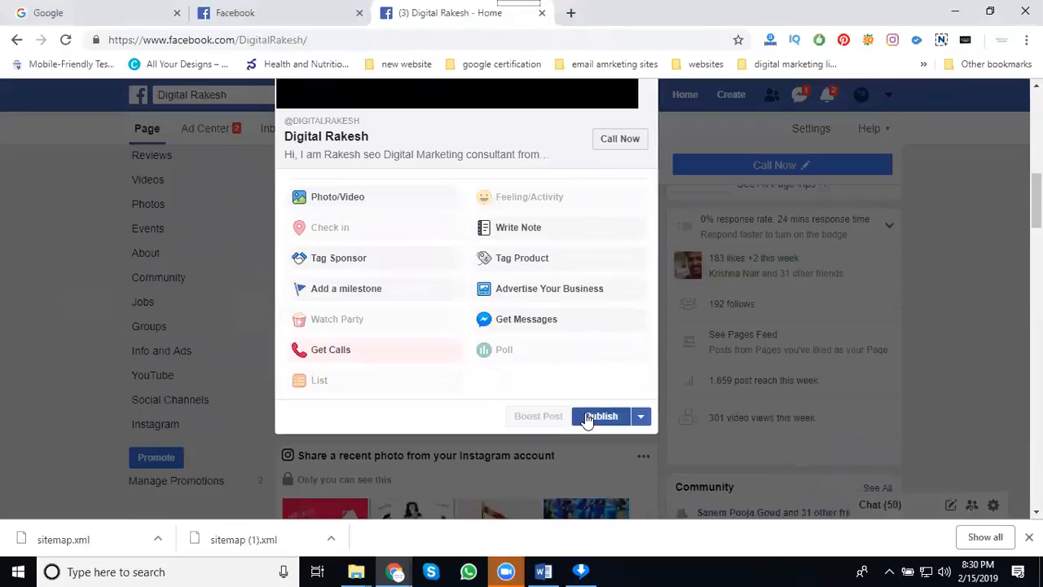
scroll(464, 204, up, 2)
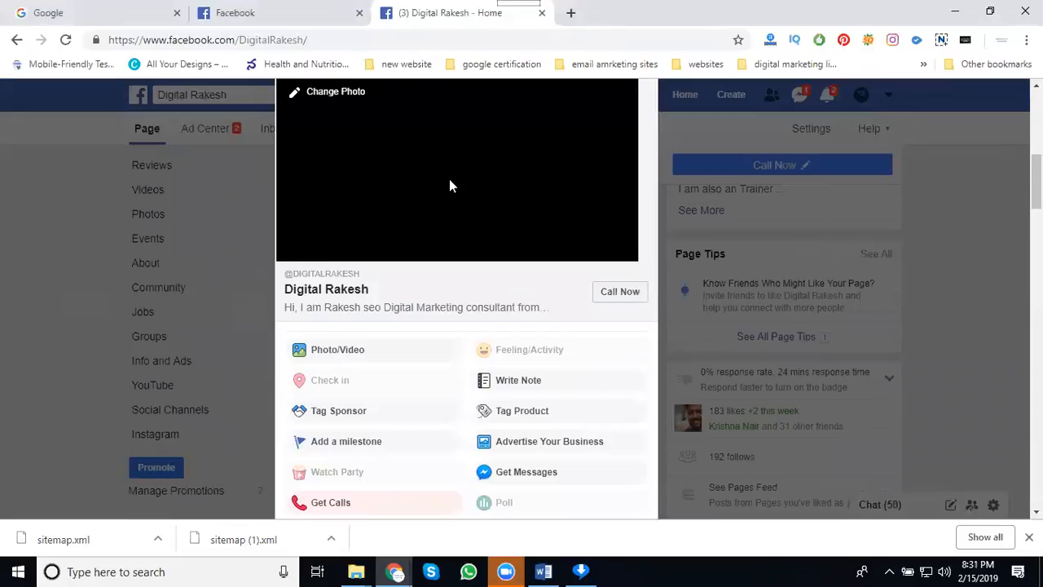
scroll(449, 187, up, 1)
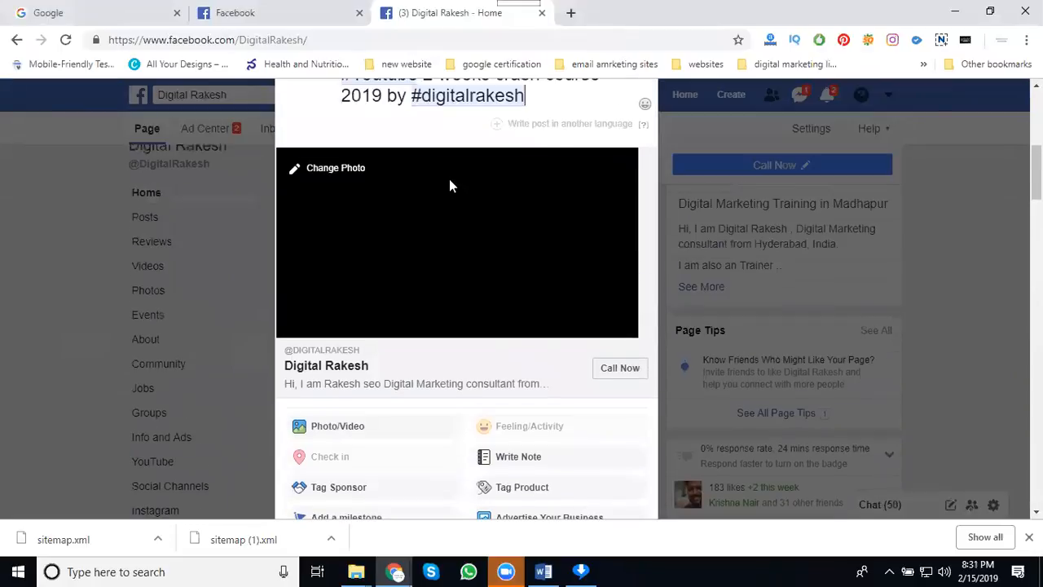
click(329, 168)
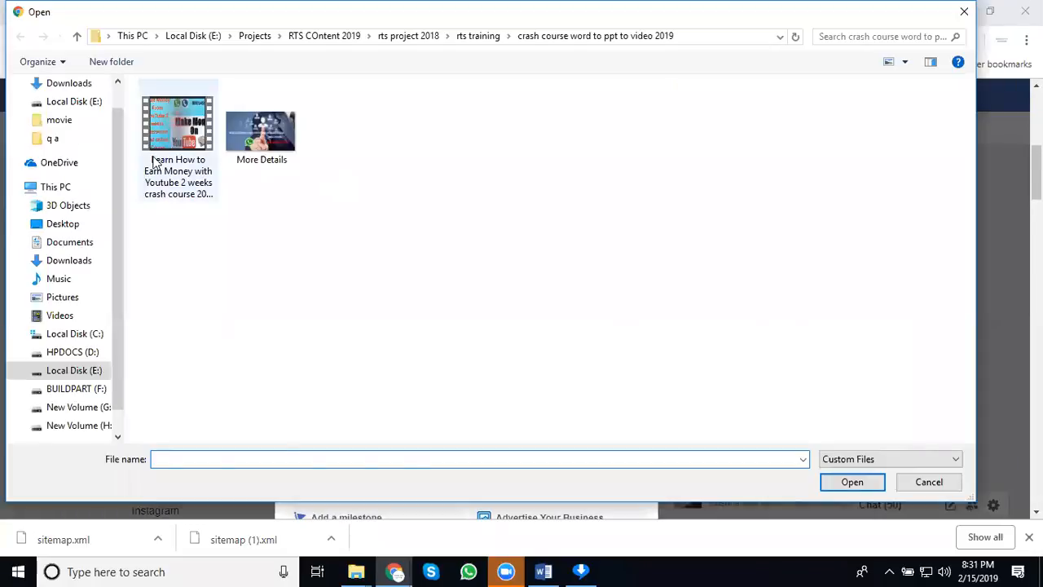
key(Escape)
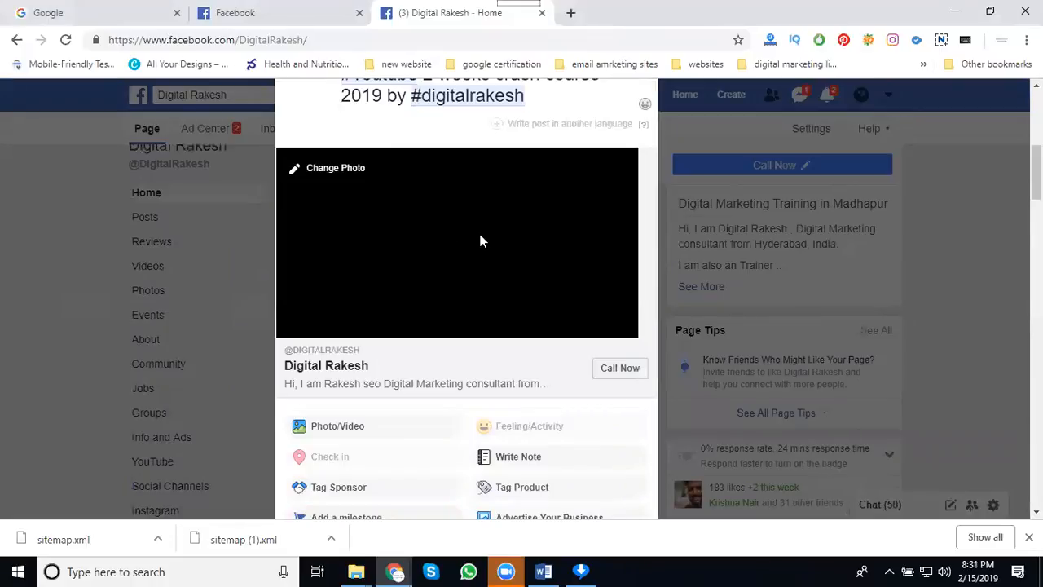
Publish the Get Calls post with the crash course video
scroll(479, 240, down, 3)
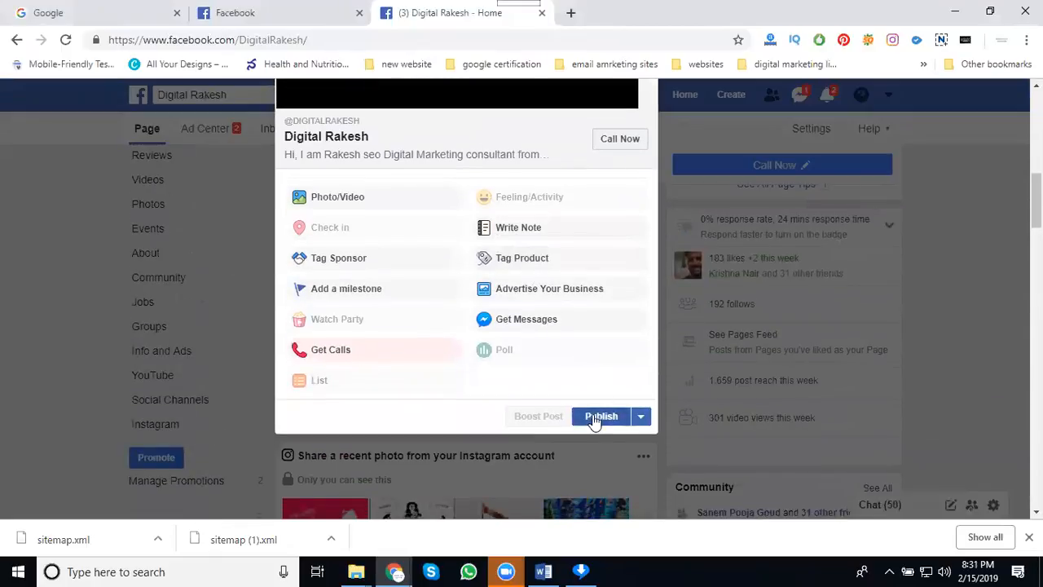
click(592, 416)
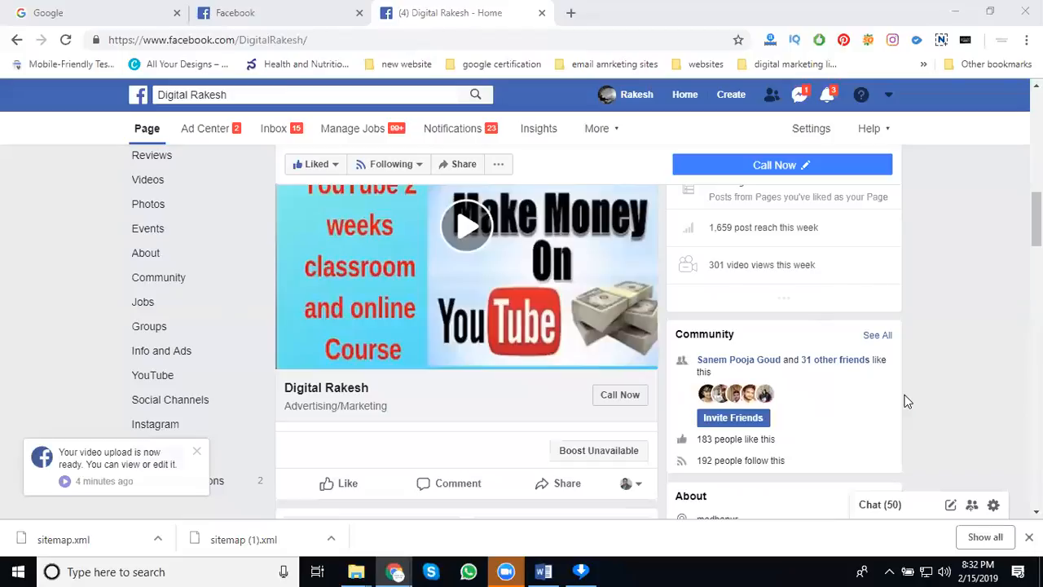
Open the newly published YouTube crash course video post for editing
scroll(546, 328, up, 2)
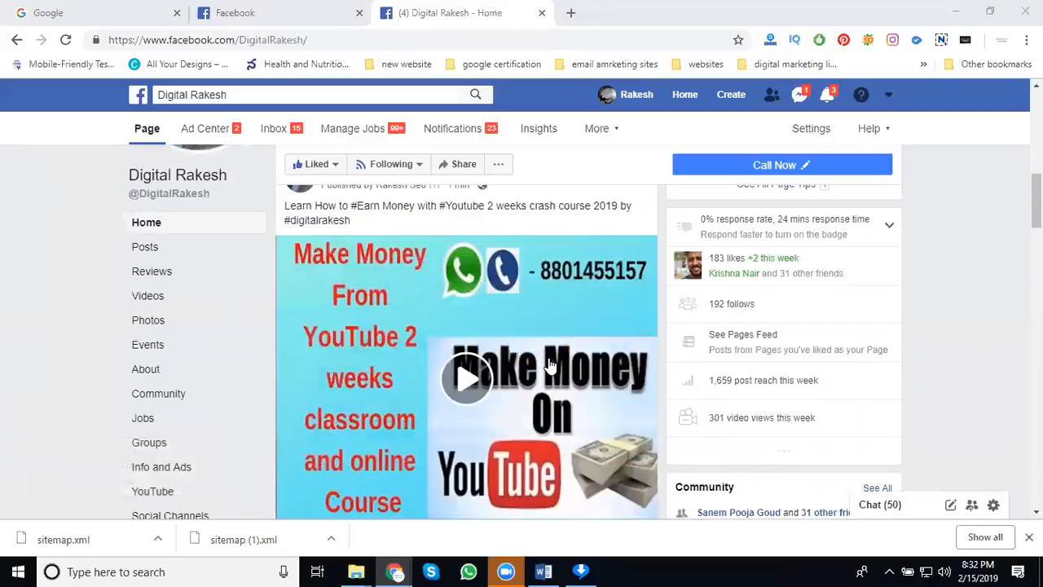
scroll(550, 365, up, 1)
click(643, 252)
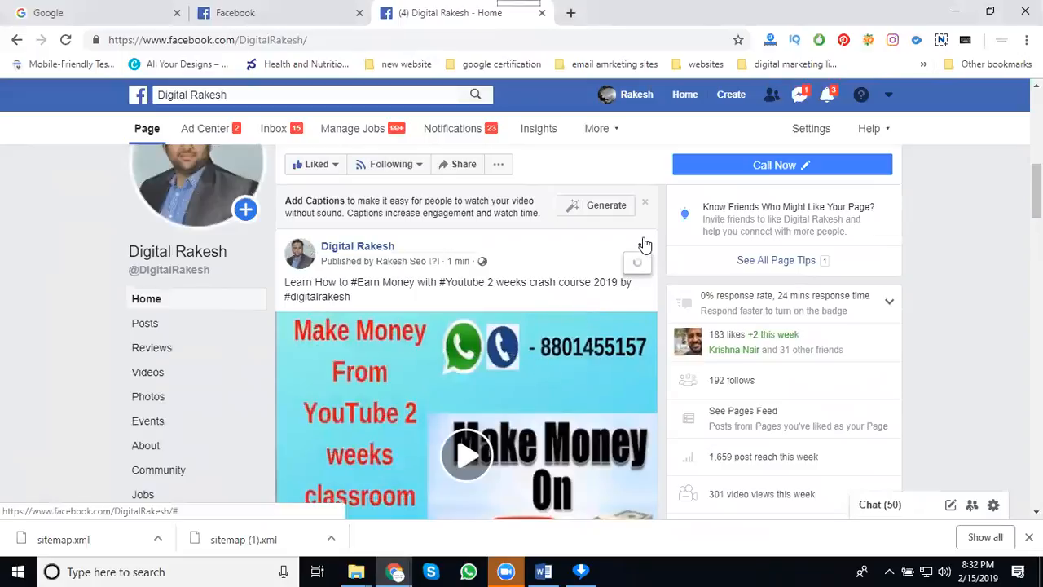
click(594, 265)
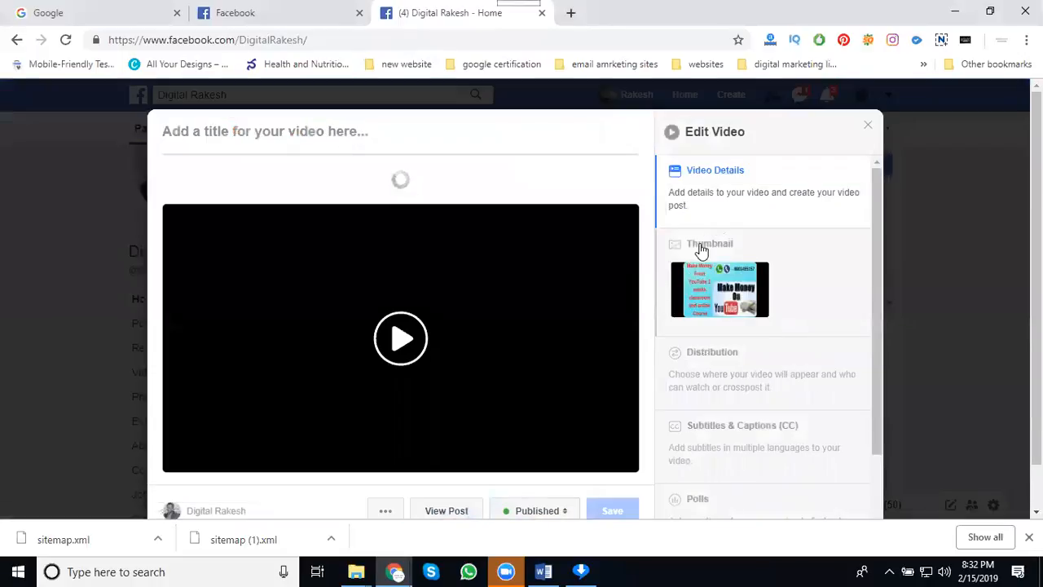
Set a custom thumbnail using "WhatsApp Image 2019-01-25 at 12.20.33 PM (1)" from the rts training folder
click(702, 250)
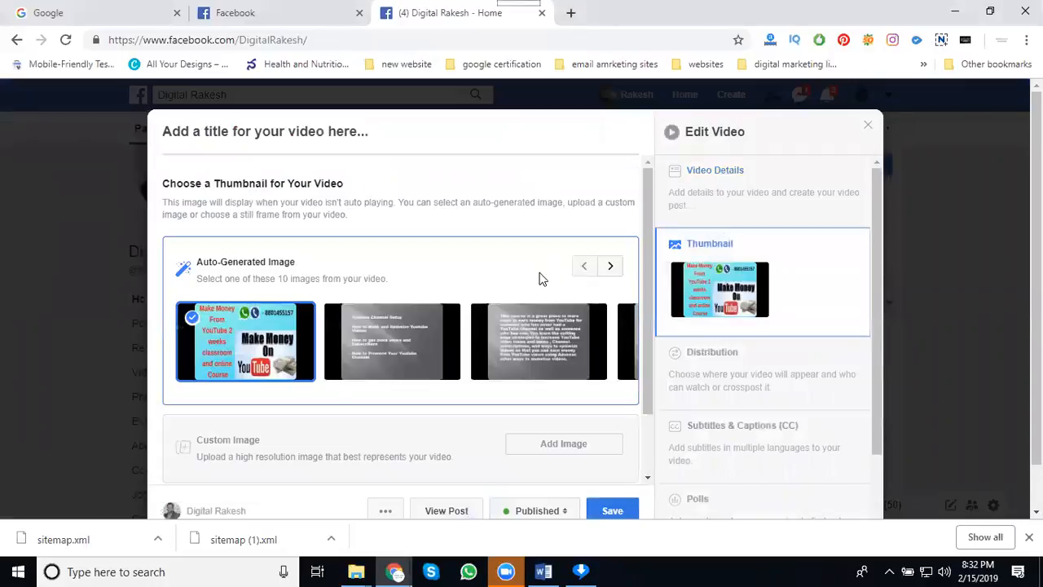
scroll(537, 418, down, 2)
click(557, 373)
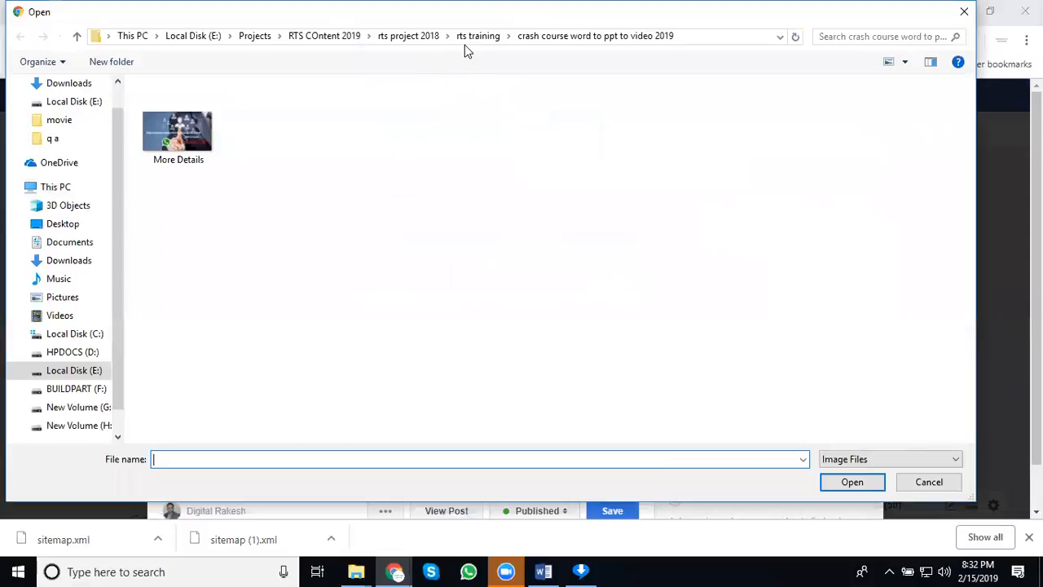
click(478, 37)
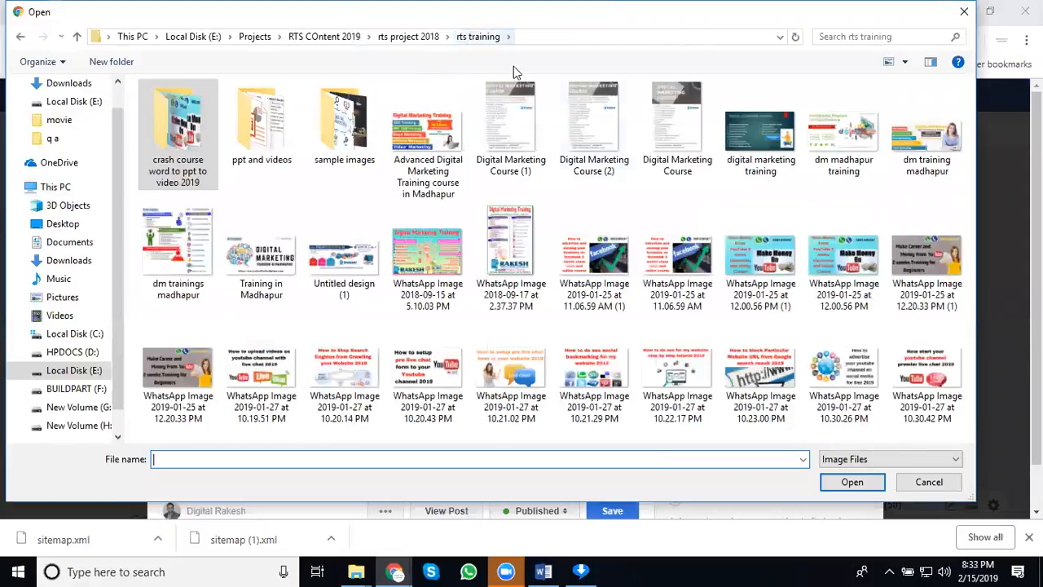
double_click(904, 269)
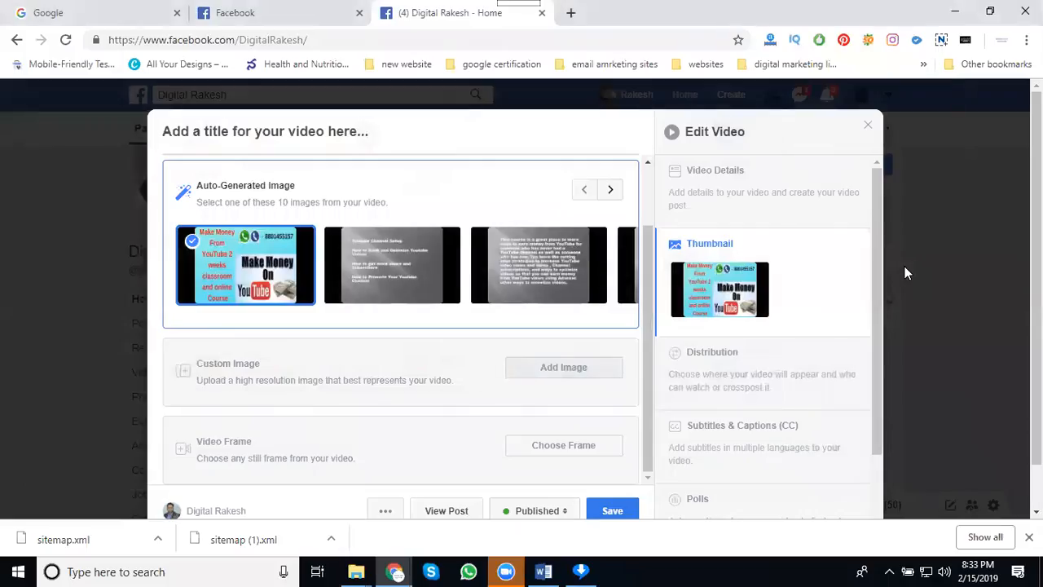
In the video details, set the title to "Learn How to Earn Money with Youtube 2 weeks crash course 2019"
click(722, 170)
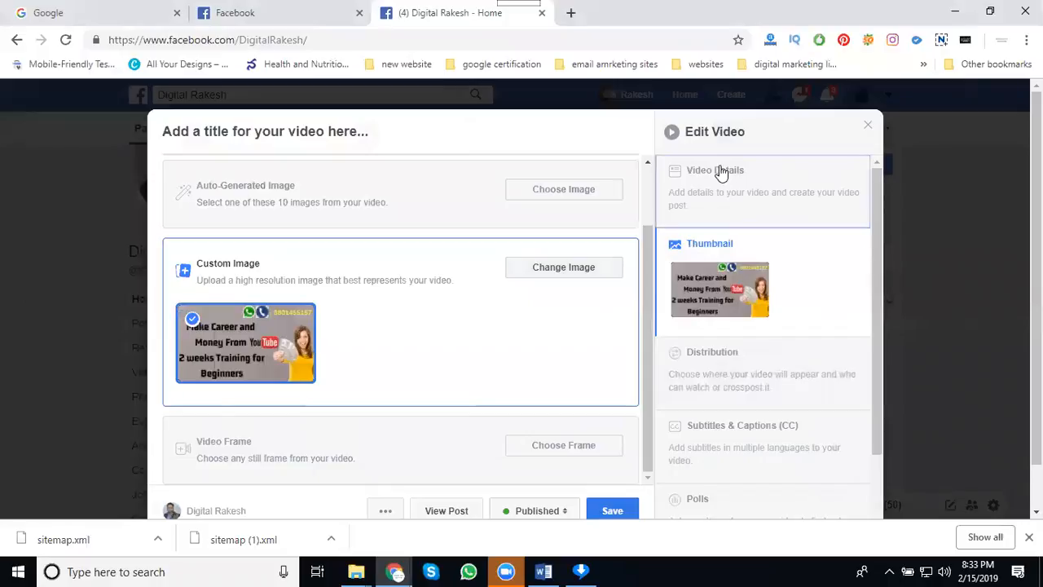
scroll(387, 219, up, 1)
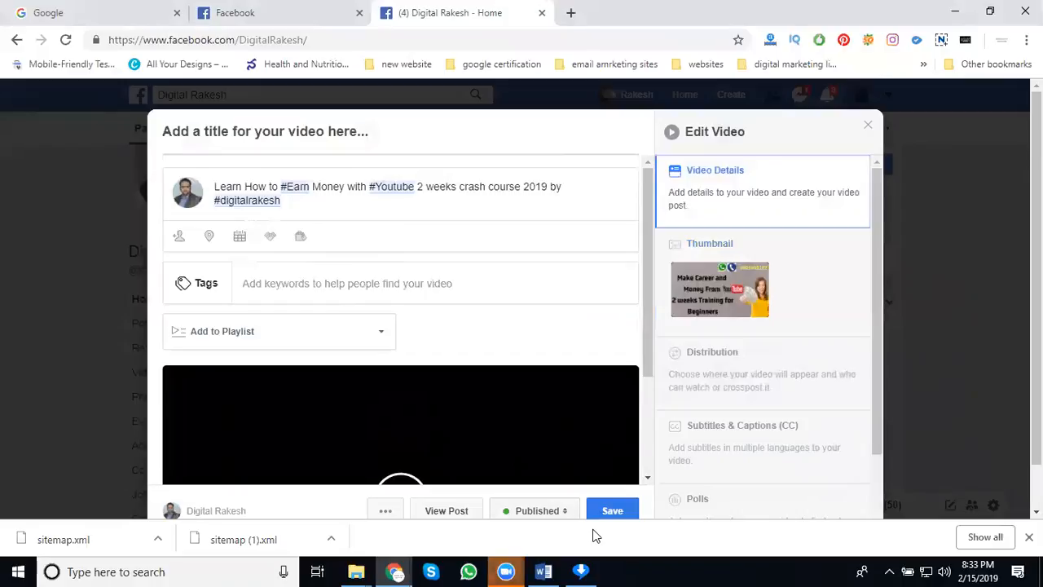
click(361, 131)
text(Learn How to Earn Money with Youtube 2 weeks crash course 2019)
Add the video tags "Learn How to Earn Money with Youtube 2 weeks crash course 2019", "youtube training" and "youtube course"
click(318, 285)
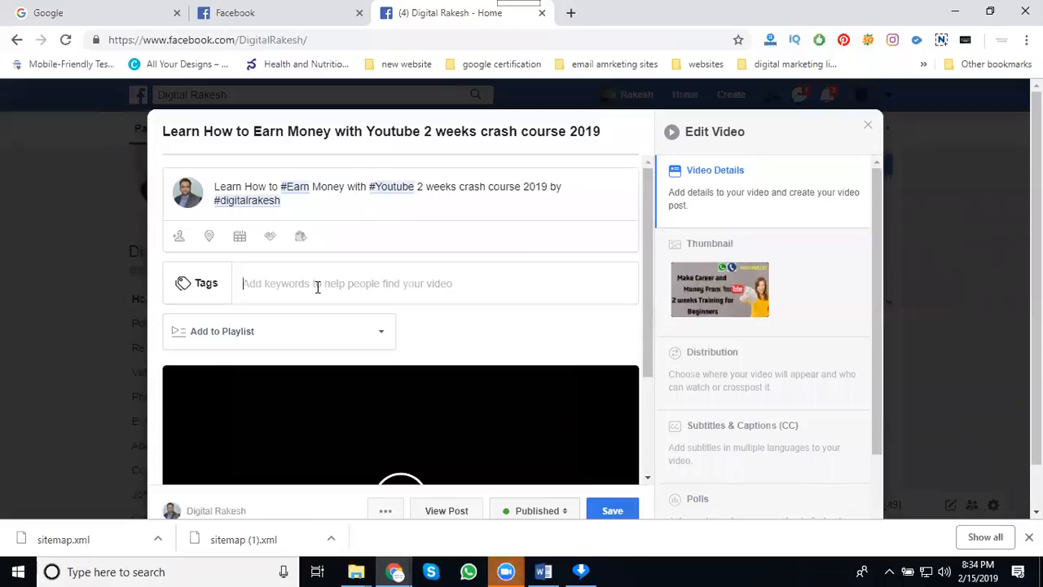
text(Learn How to Earn Money with Youtube 2 weeks crash course 2019)
key(Return)
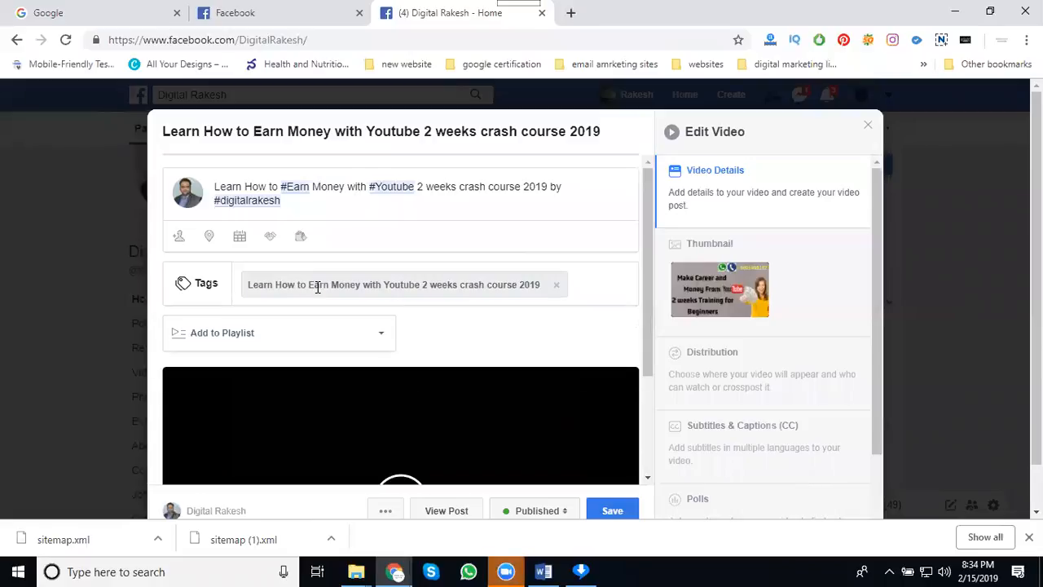
text(youtube)
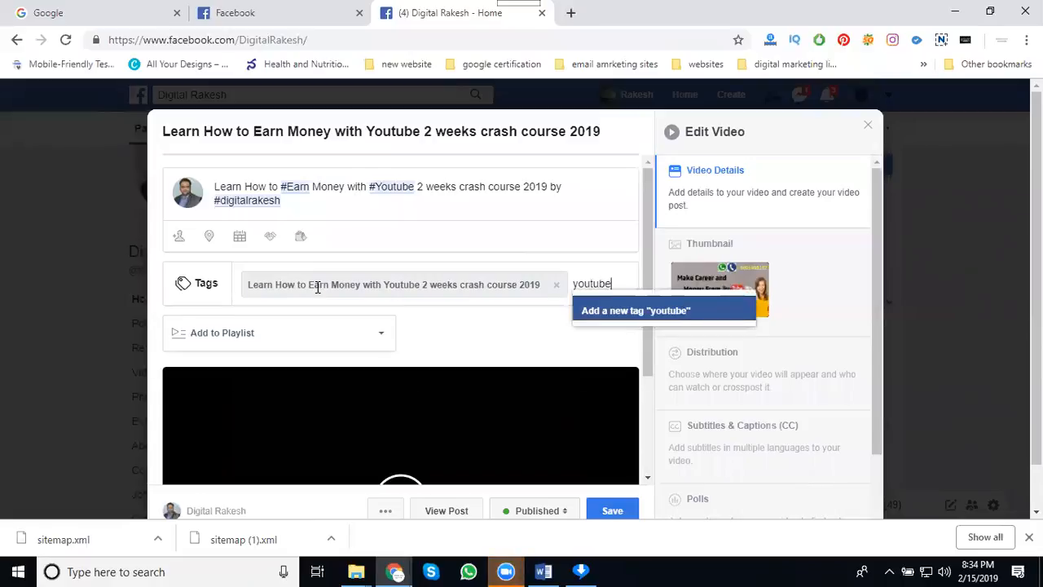
text( training)
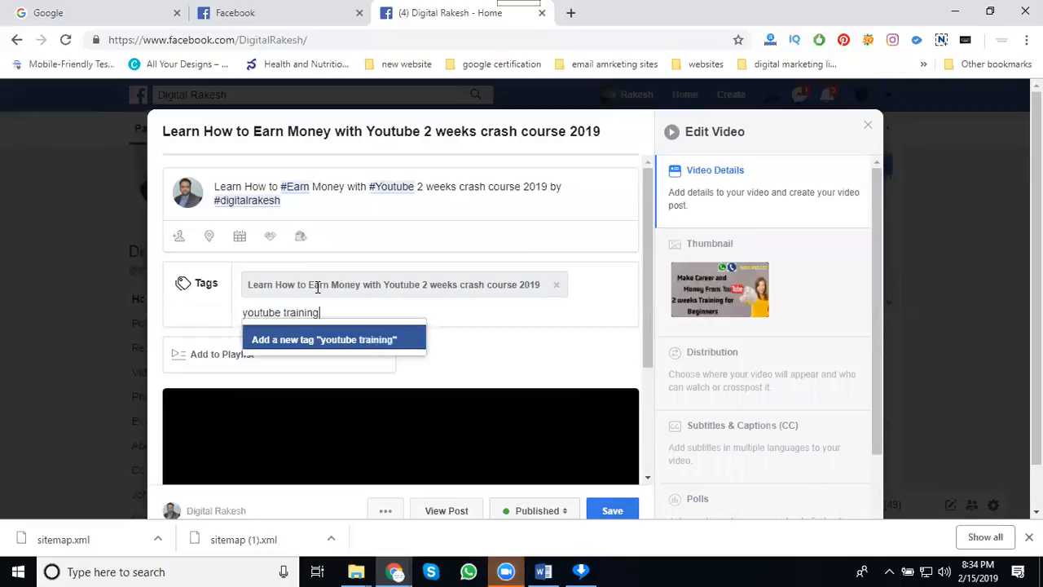
key(Return)
text(youtube course)
key(Return)
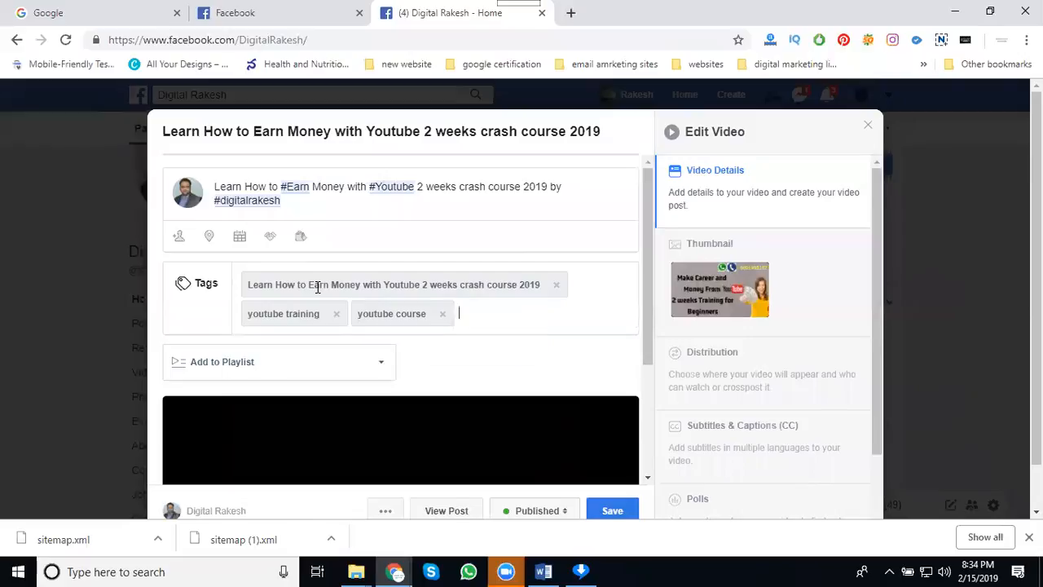
Add the further video tags "youtube earning" and "youtube class"
text(youtu)
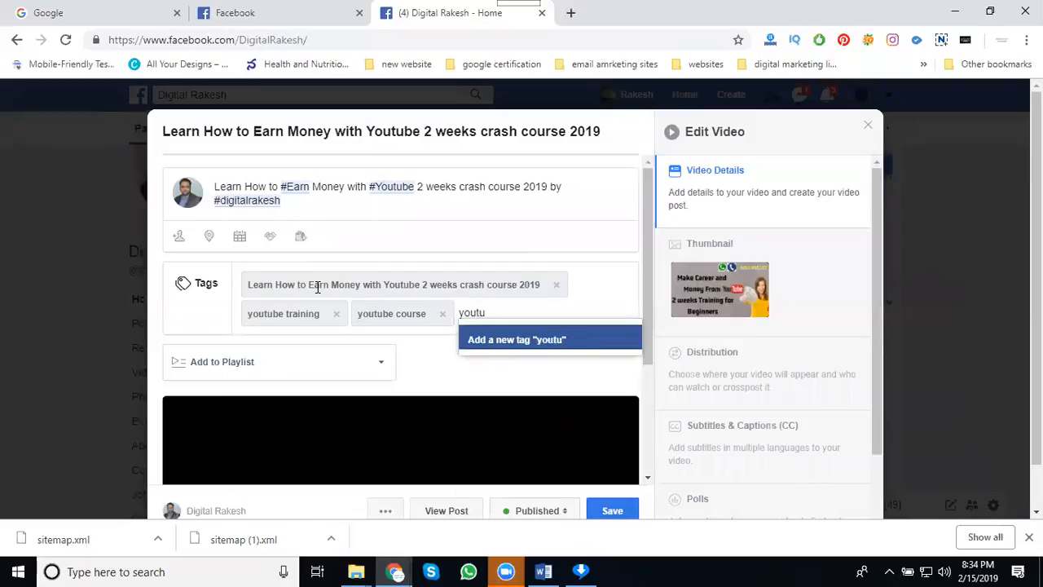
text(be earning)
key(Return)
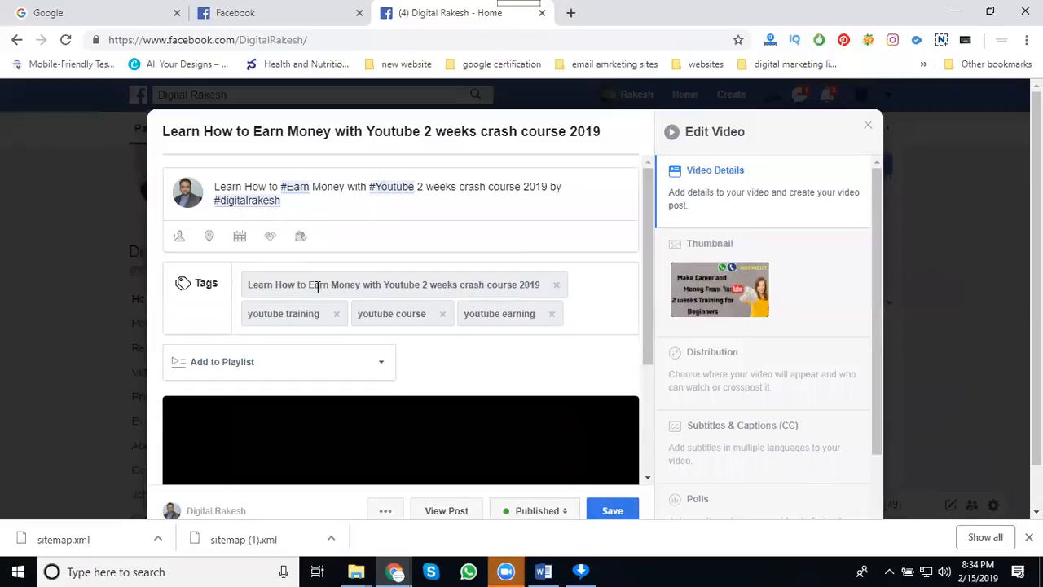
text(youtube )
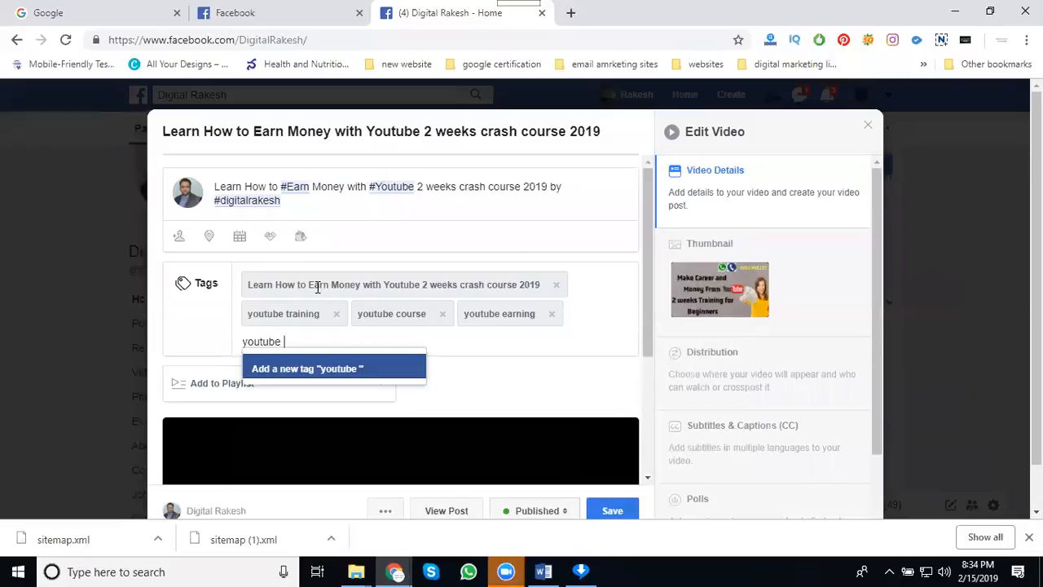
text(class)
key(Return)
Add the video to the Digital Marketing Training playlist
scroll(236, 299, down, 2)
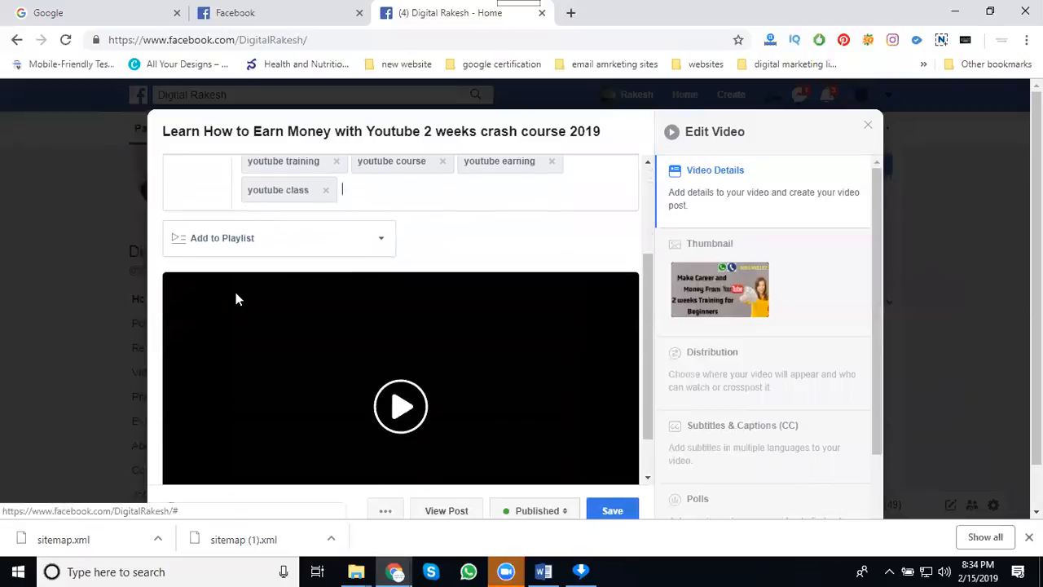
click(236, 242)
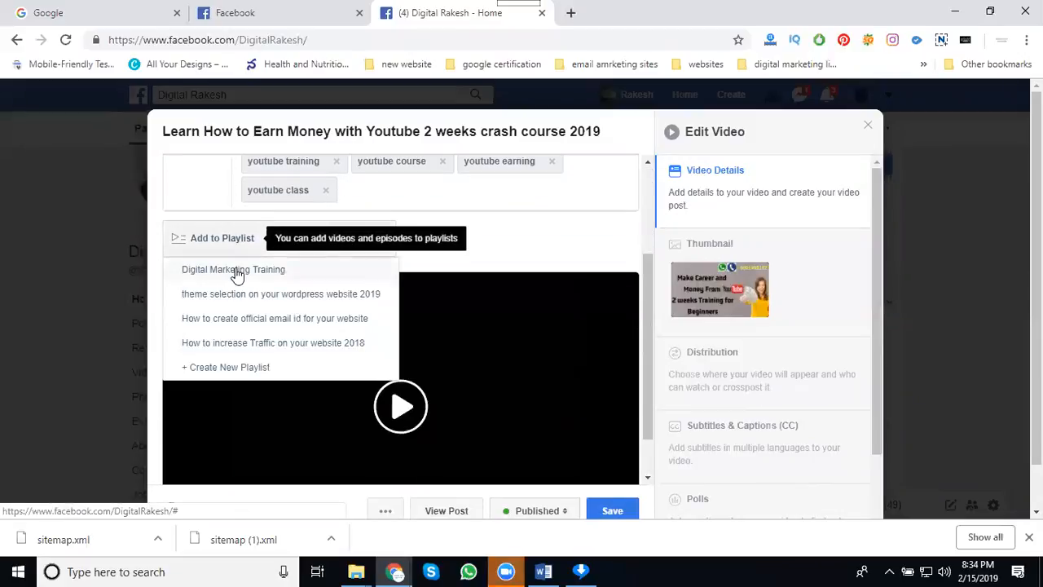
click(236, 275)
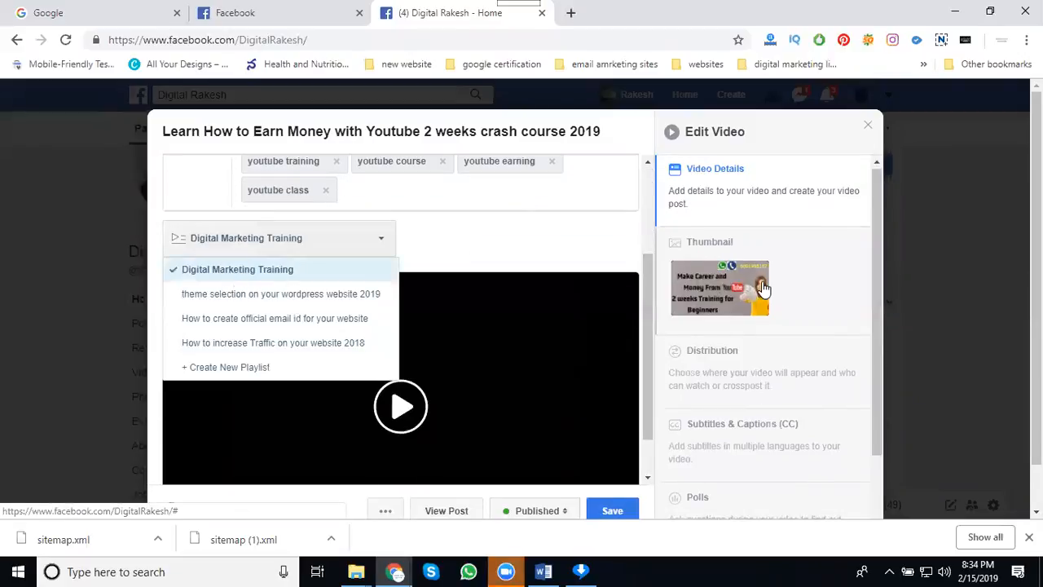
In the subtitles and captions settings, set the video language to English
scroll(748, 346, down, 1)
click(740, 342)
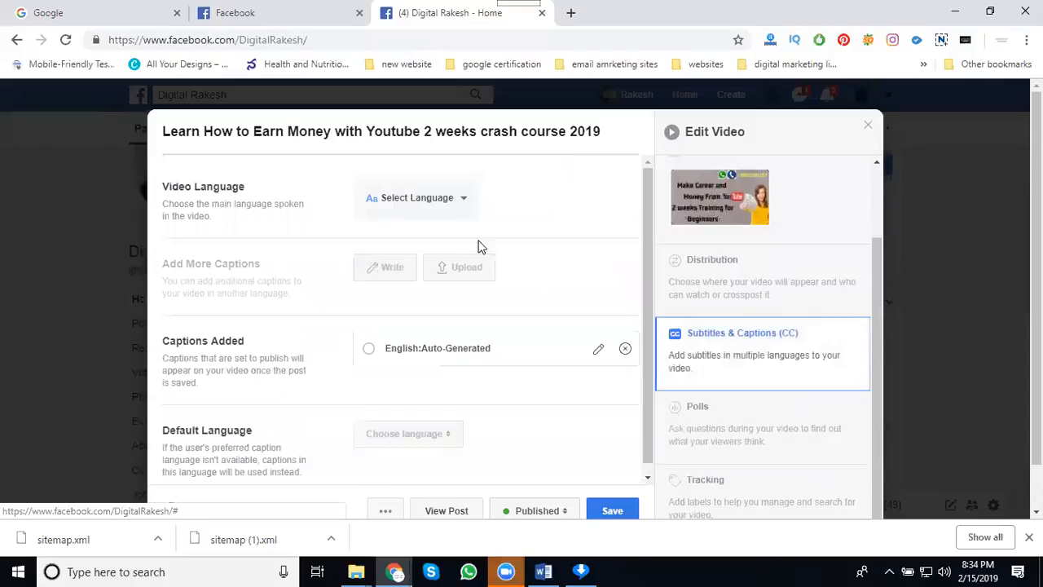
click(438, 215)
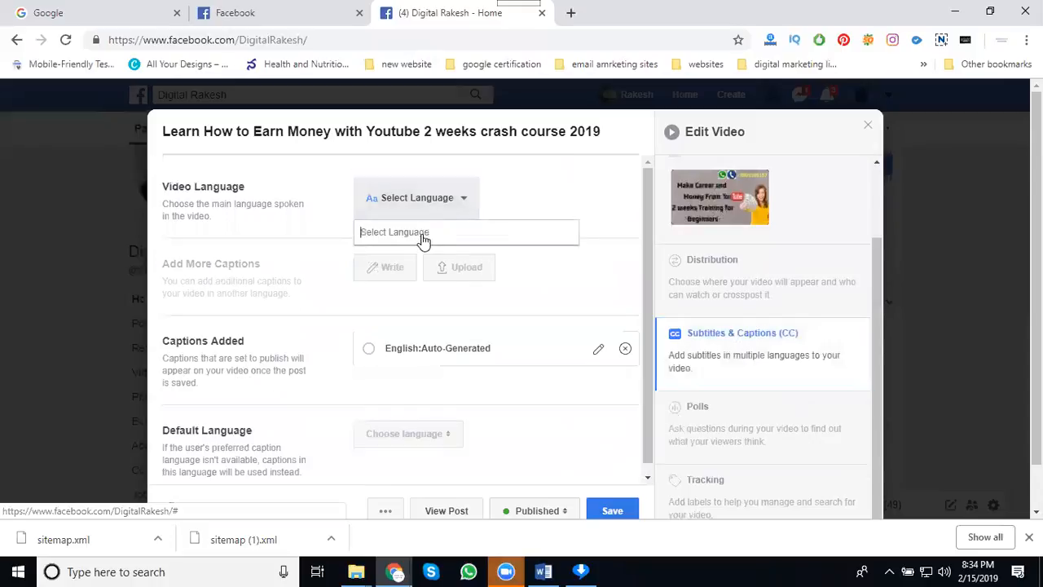
text(eng)
click(404, 266)
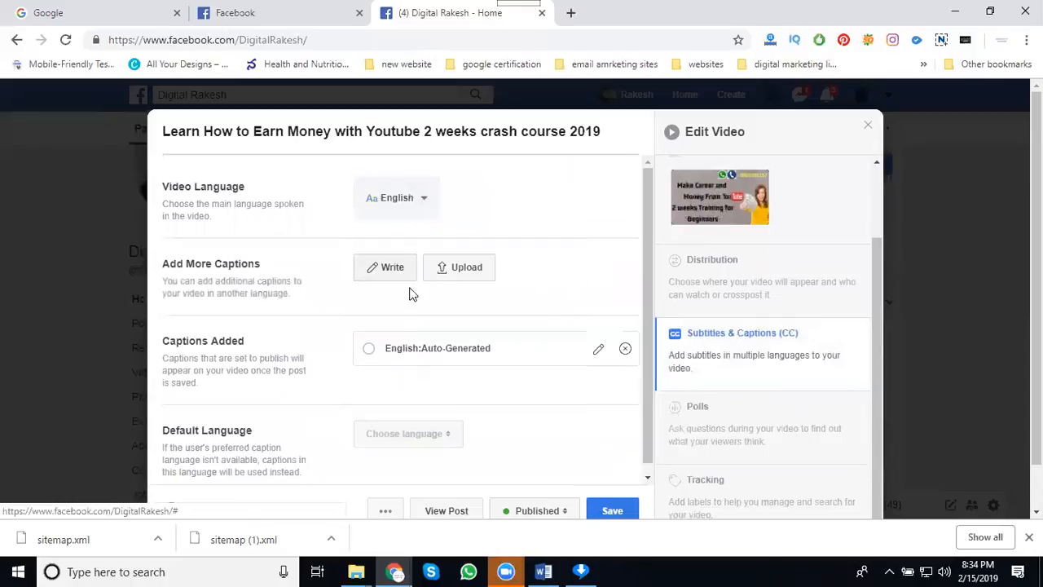
In the tracking settings, add the suggested custom label "Learn How to Earn Money with #Youtube 2 weeks crash course"
click(706, 481)
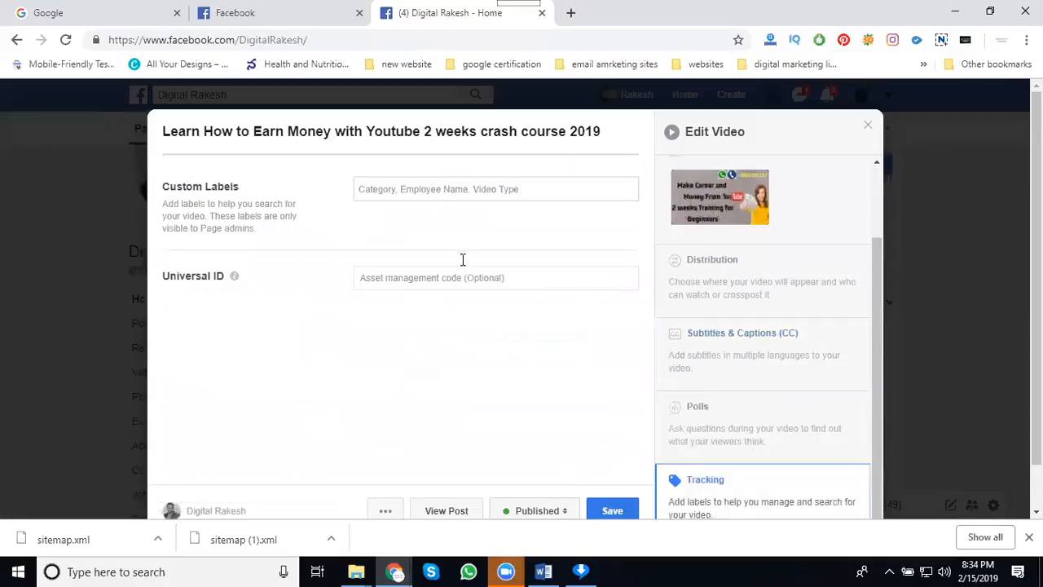
click(438, 189)
text(Learn How to Earn Money with Youtube 2 weeks crash course 2019)
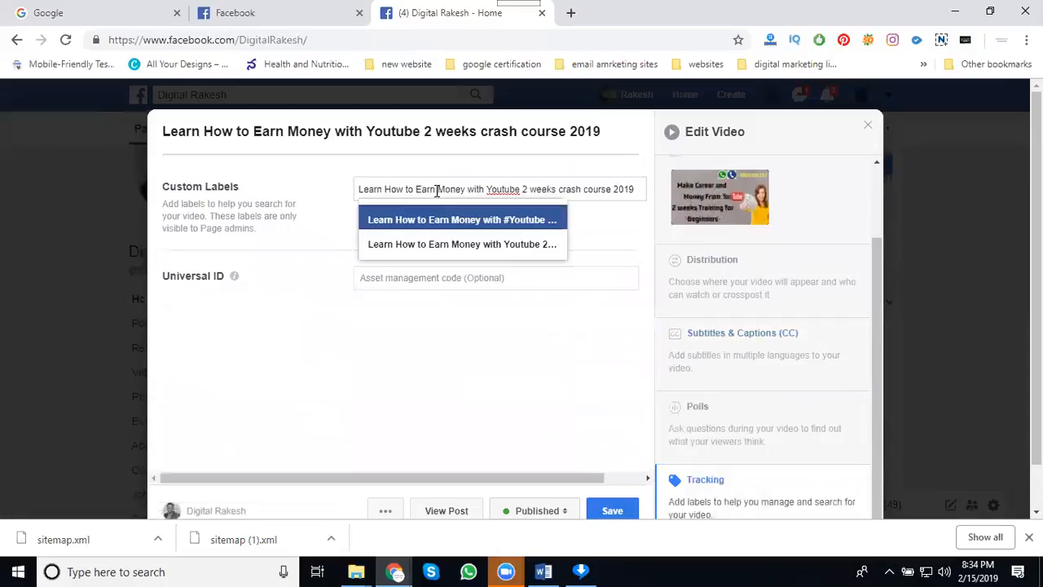
key(Return)
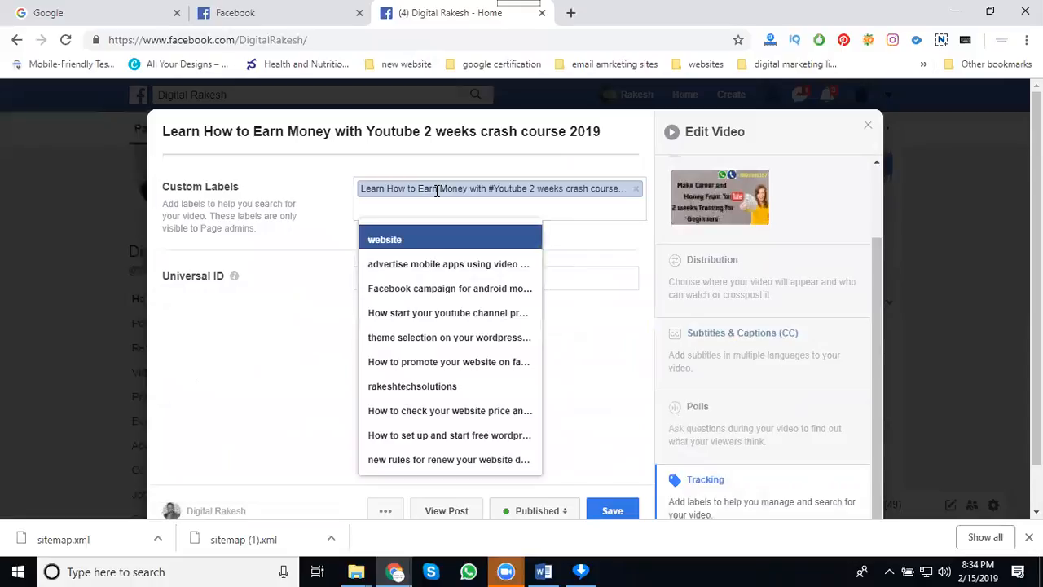
Add the existing custom labels "rakeshtechsolutions", "digital rakesh" and "digital marketing"
click(407, 386)
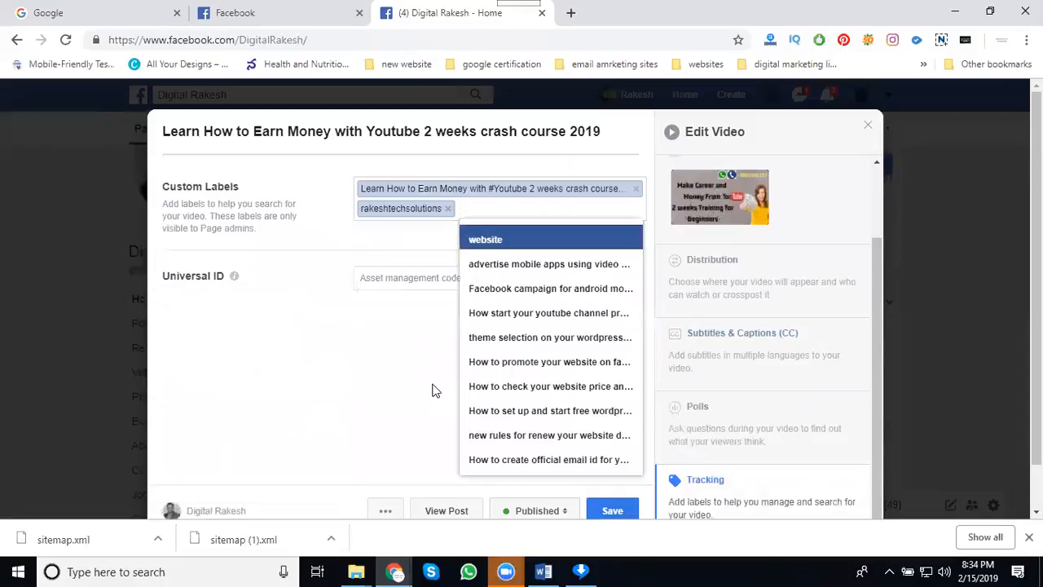
text(d)
click(525, 317)
text(d)
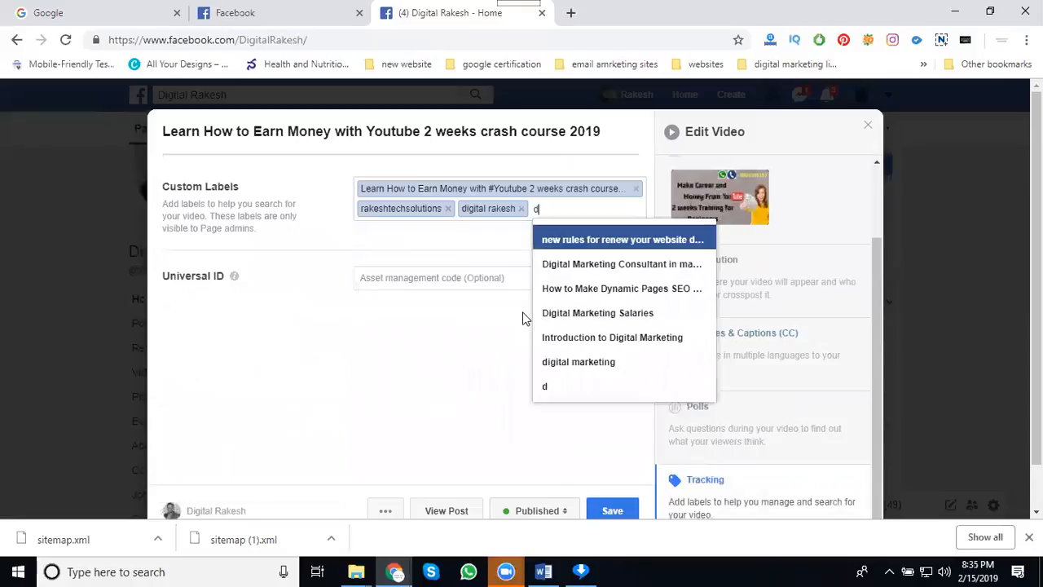
click(589, 364)
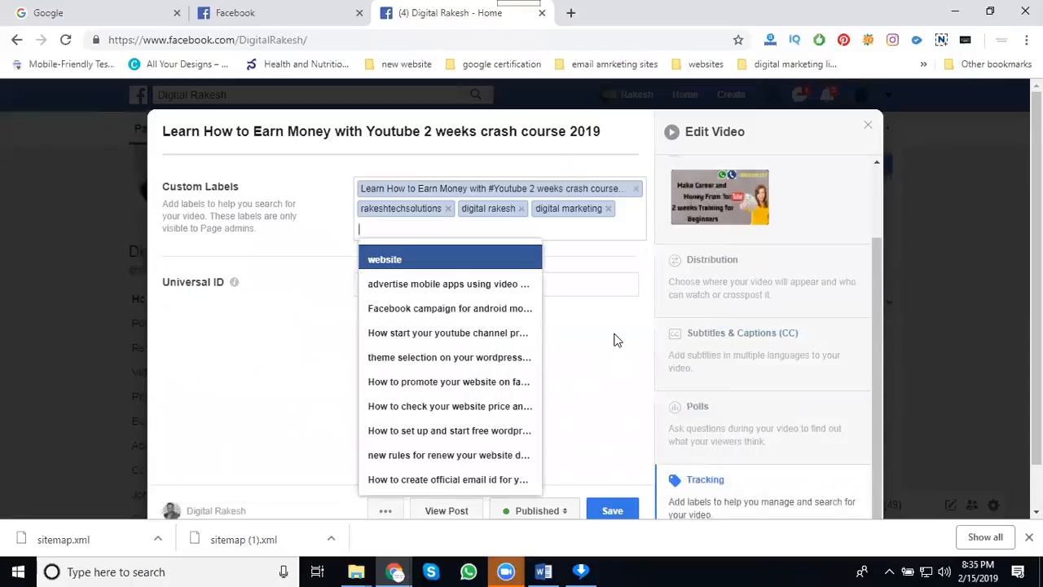
Add the new custom labels "youtube class" and "youtube earning"
text(youtube )
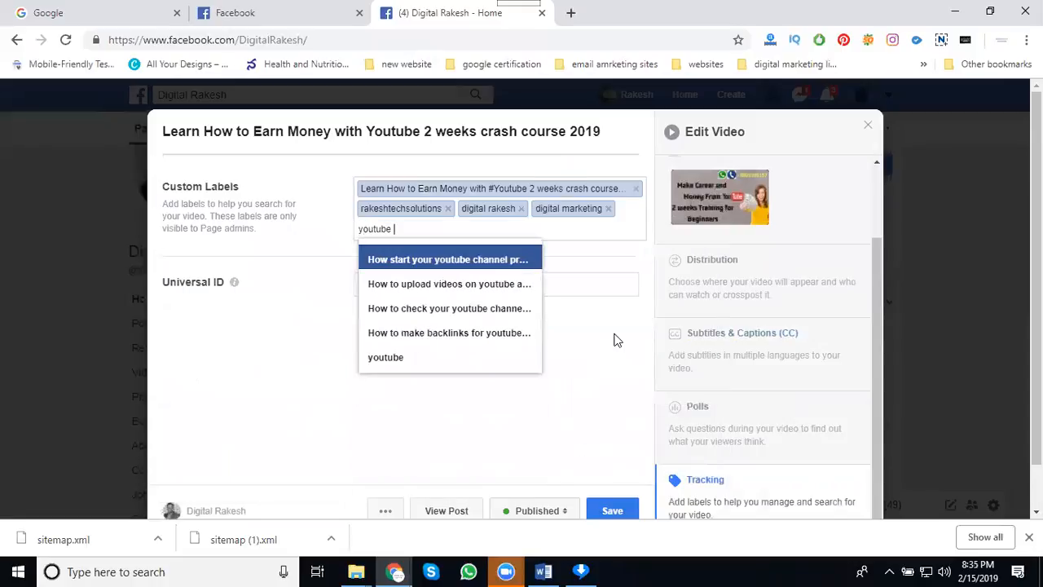
text(class)
key(Return)
text(yout)
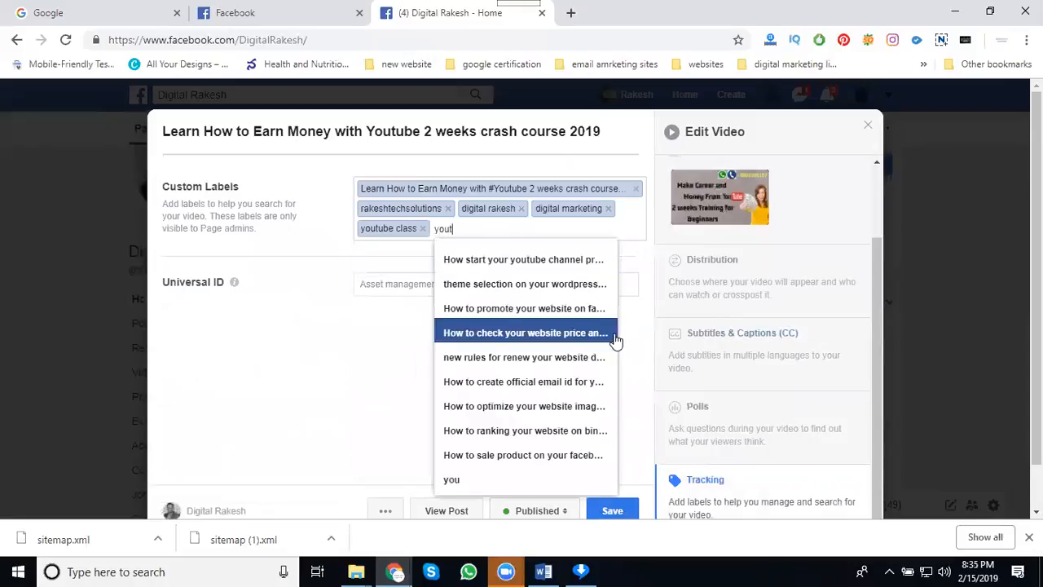
text(ube earni)
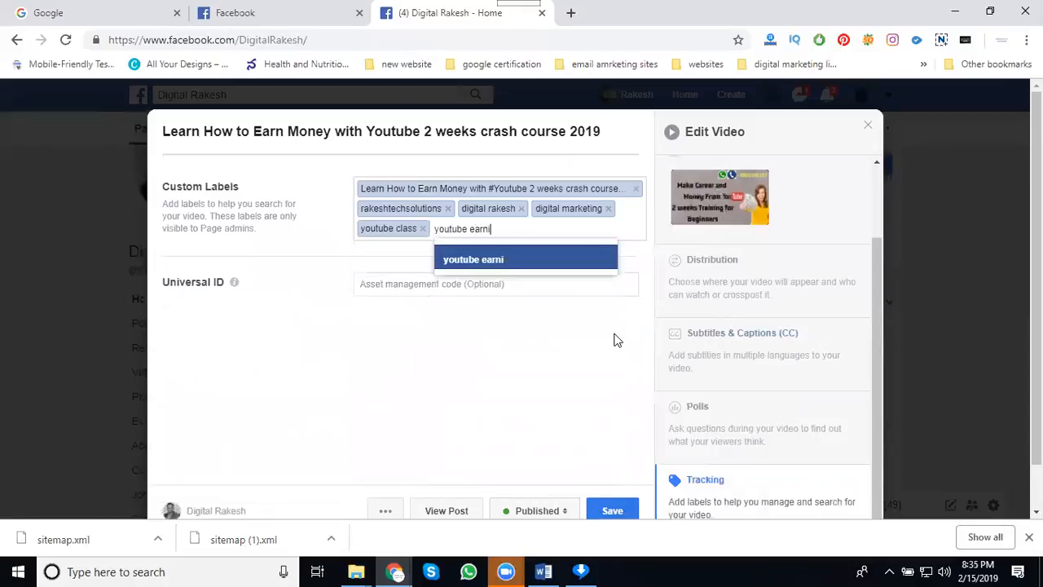
text(ng)
key(Return)
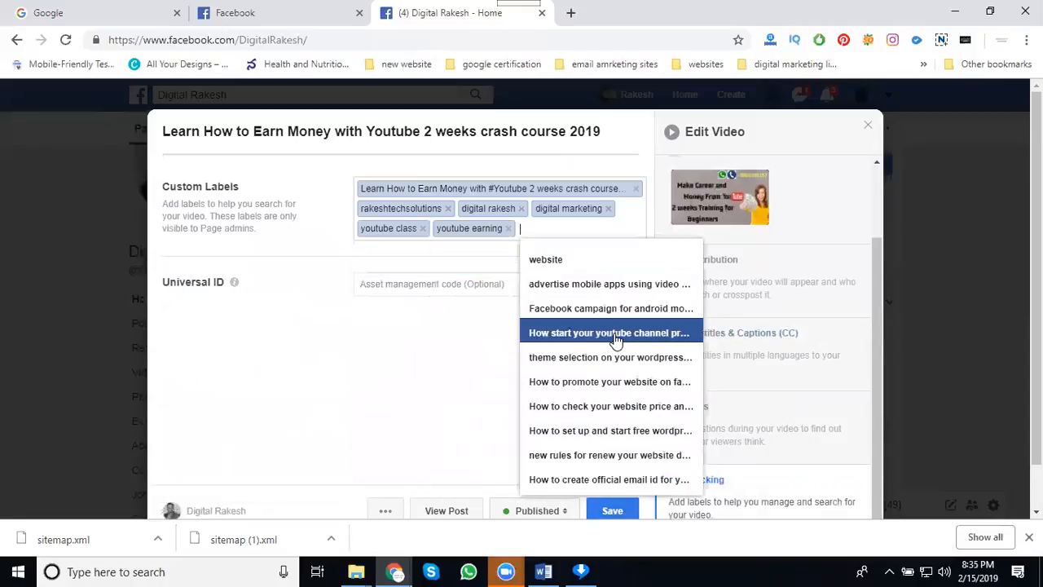
Close the label suggestions and save the edited video details
click(475, 365)
scroll(570, 326, down, 1)
click(611, 463)
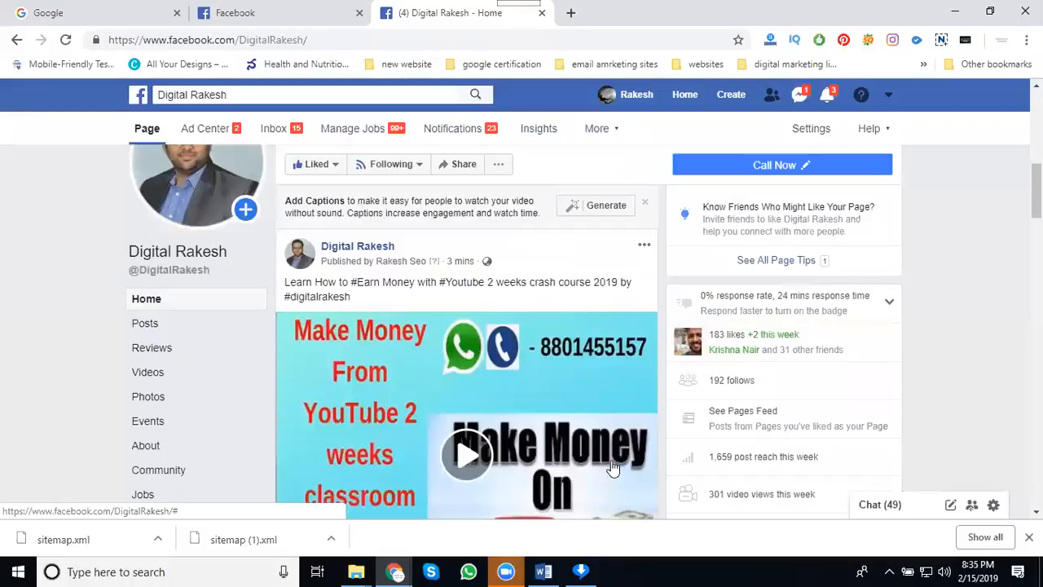
Play the updated video post on the page with its sound muted and review it
scroll(574, 358, down, 3)
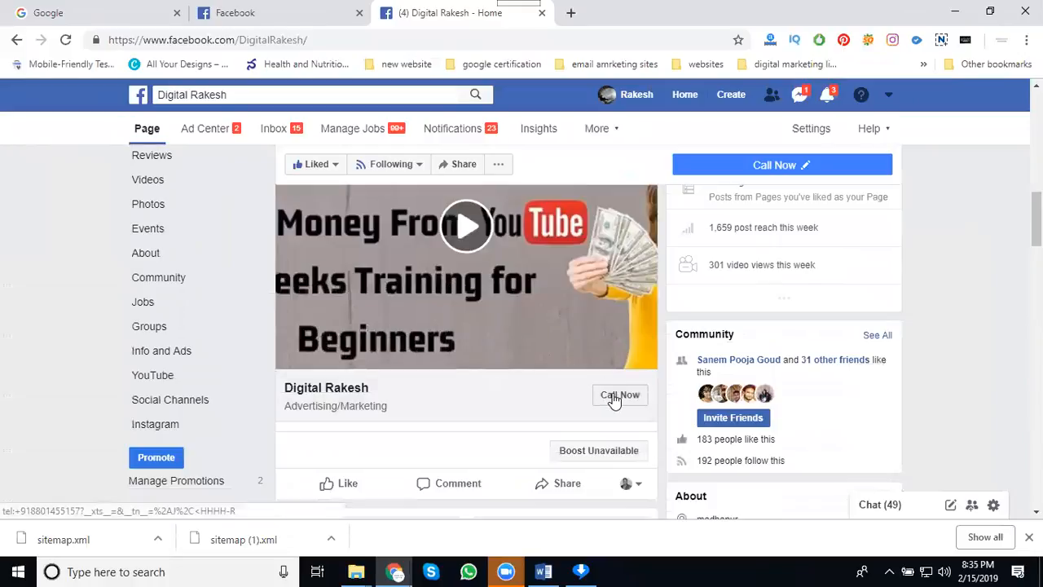
click(467, 227)
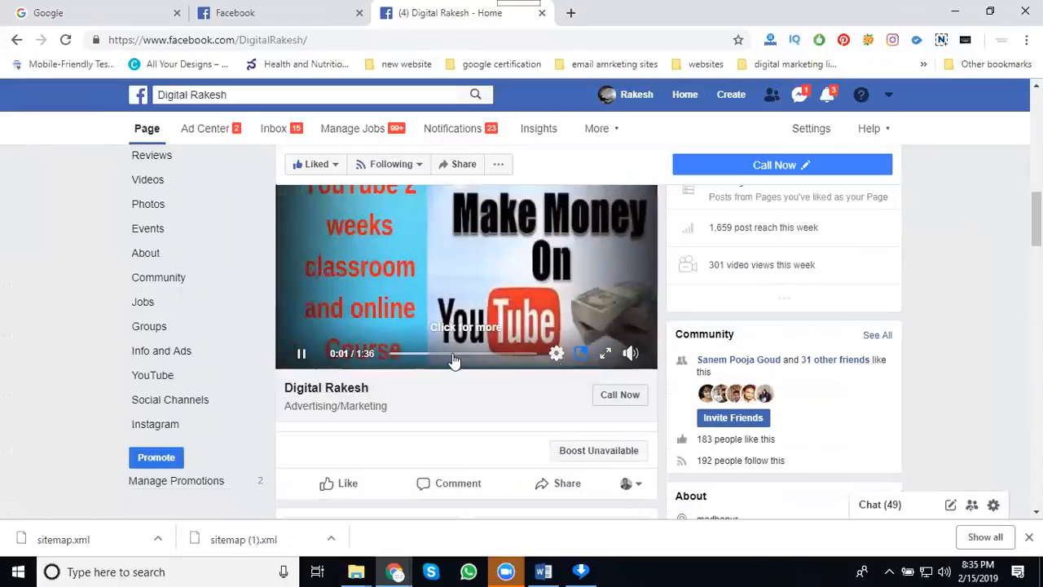
click(632, 354)
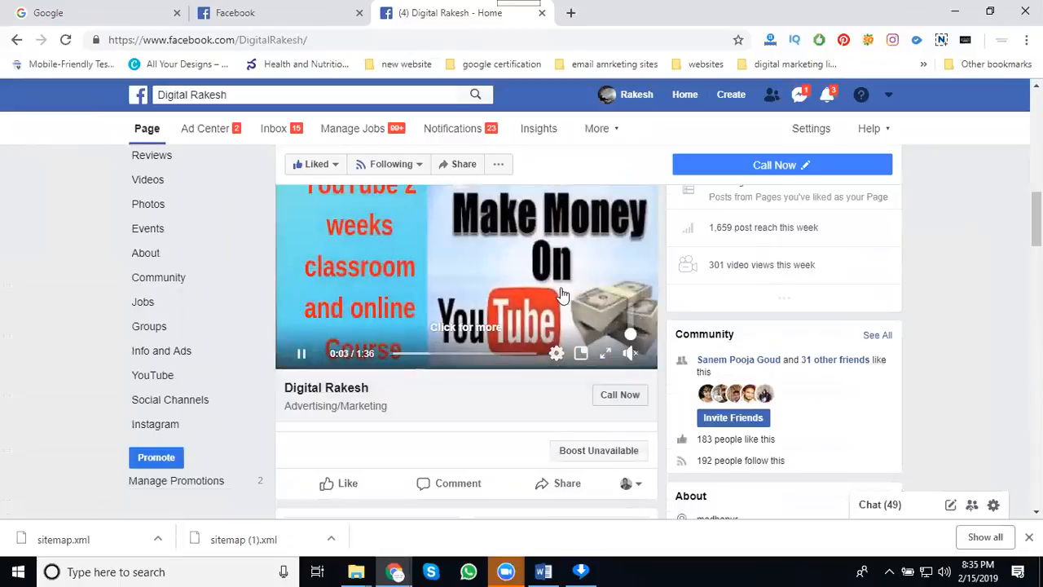
scroll(469, 289, up, 2)
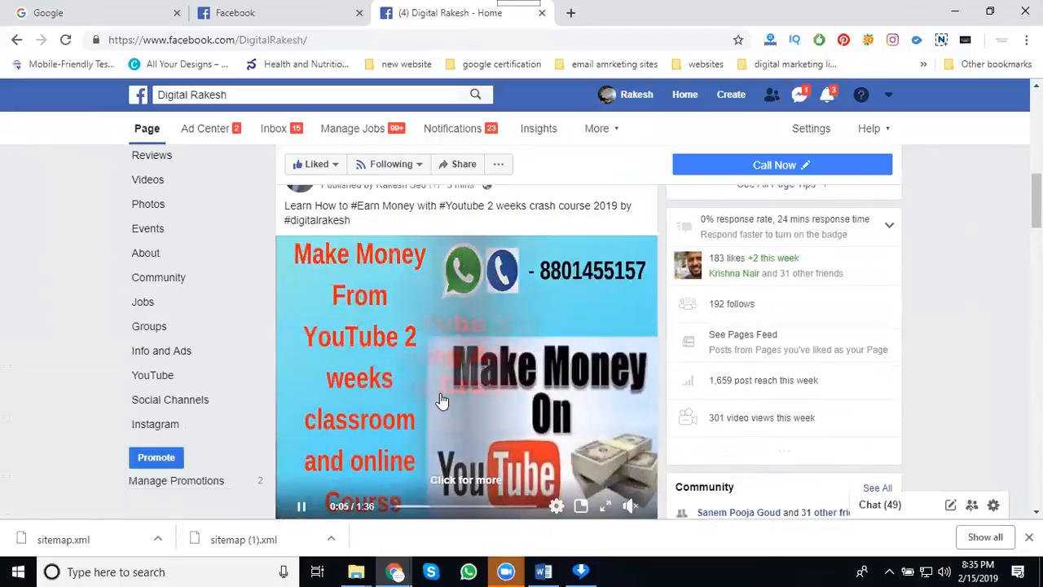
scroll(432, 441, down, 1)
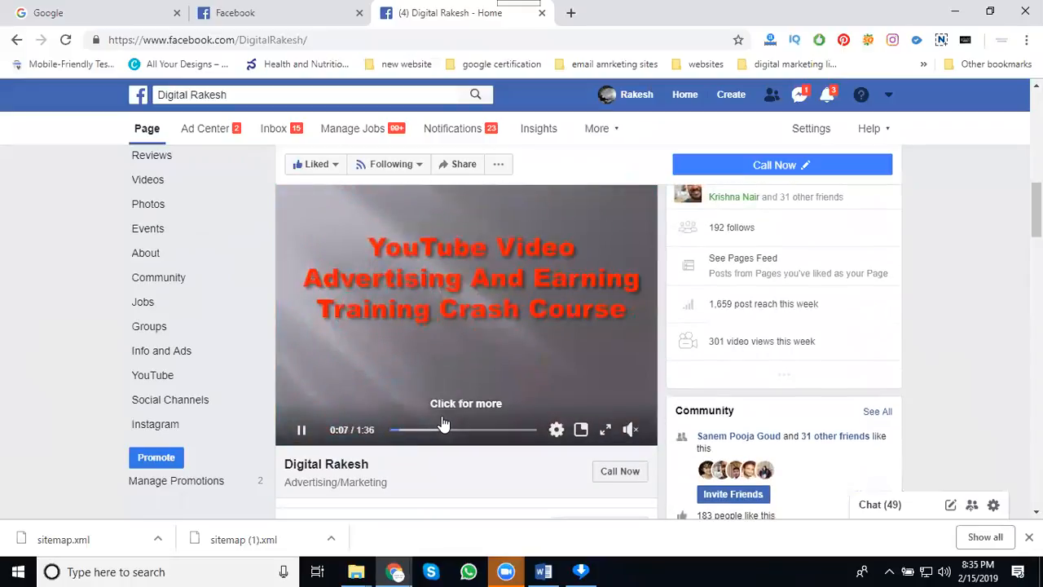